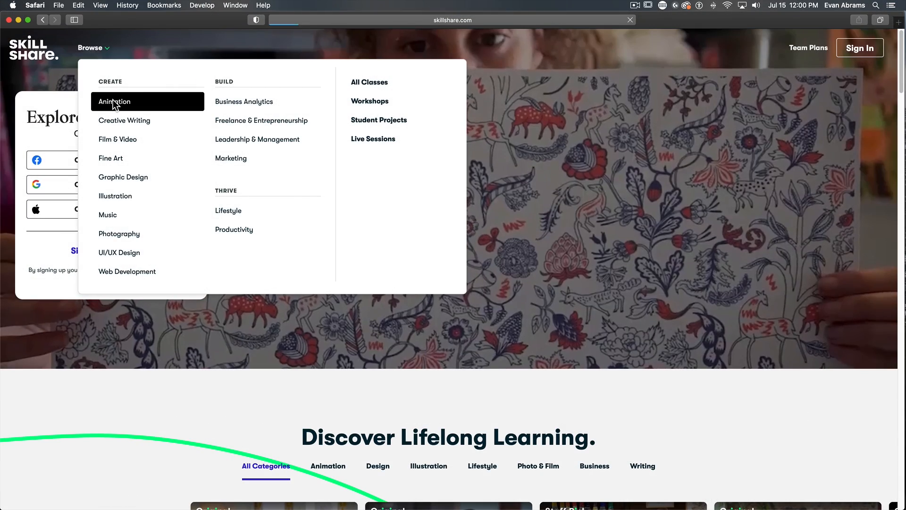
Browse Skillshare's Animation classes, then find and open the Logo Design with Draplin class.
click(114, 101)
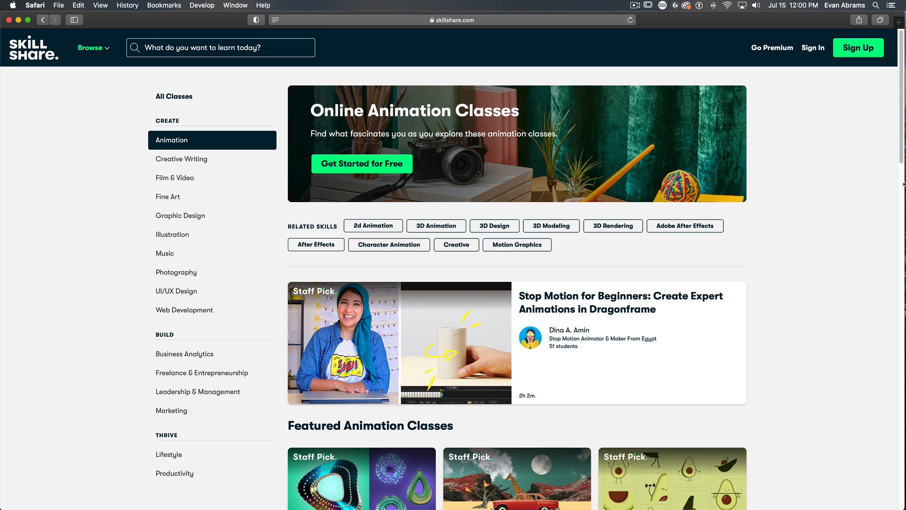
drag(903, 102, 901, 191)
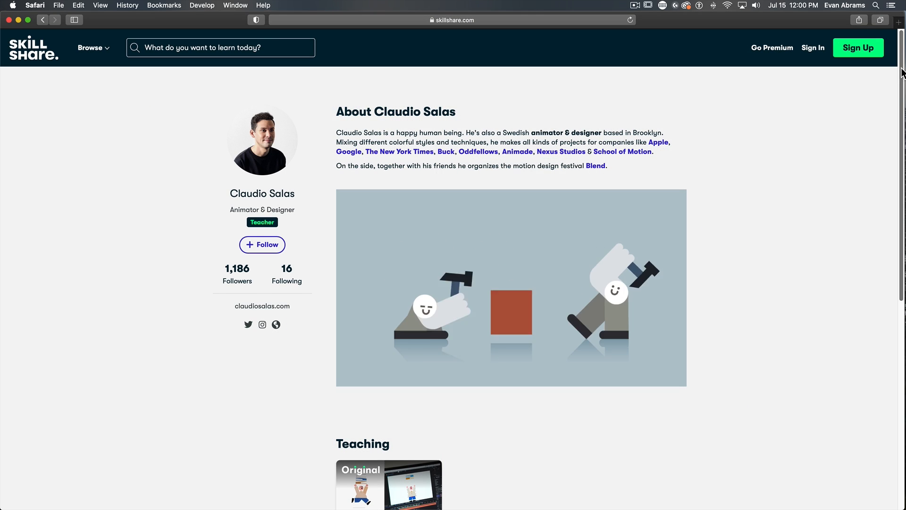
scroll(567, 283, down, 5)
click(410, 289)
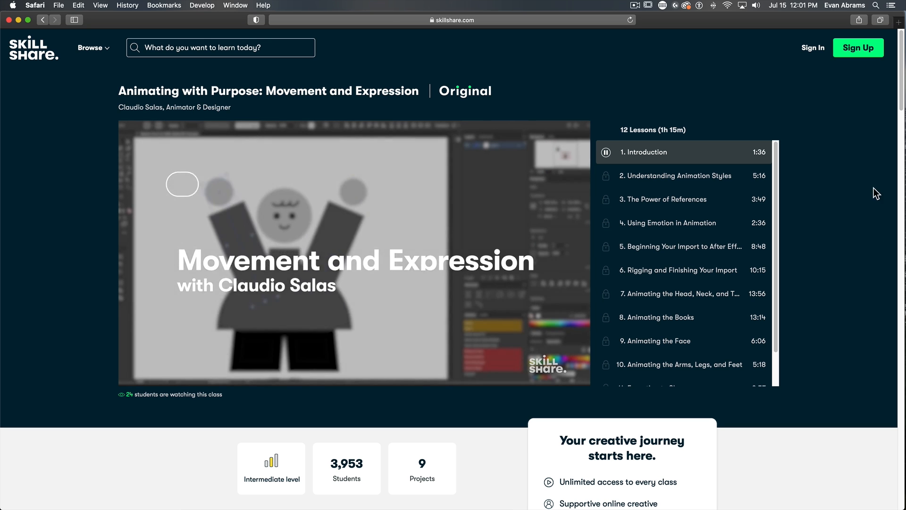
drag(901, 75, 902, 237)
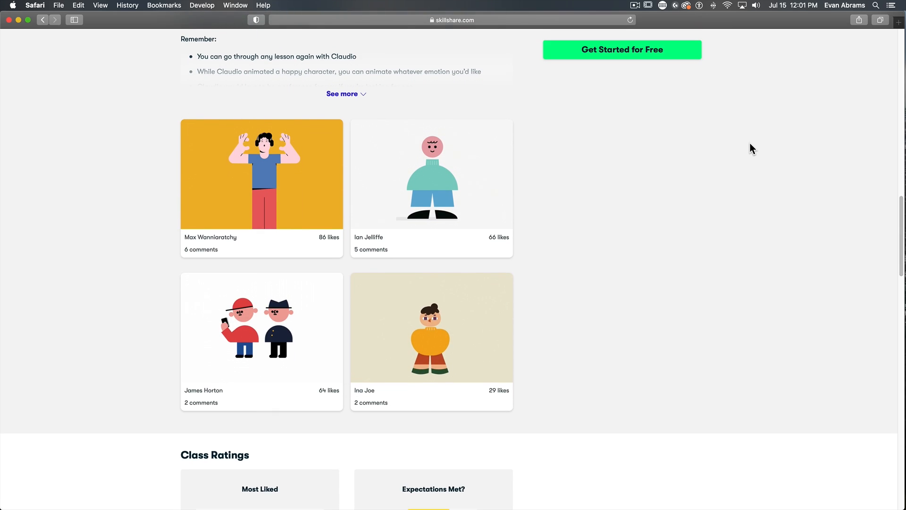
scroll(869, 149, down, 10)
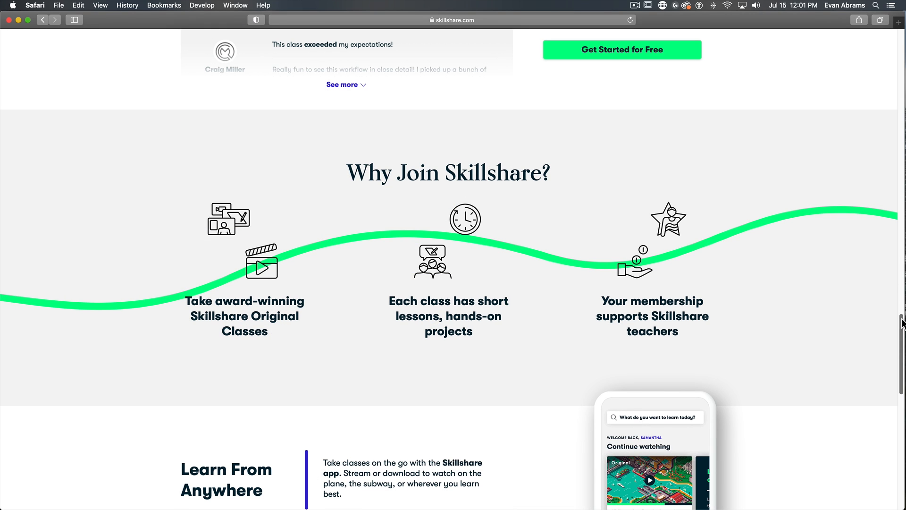
drag(902, 323, 902, 366)
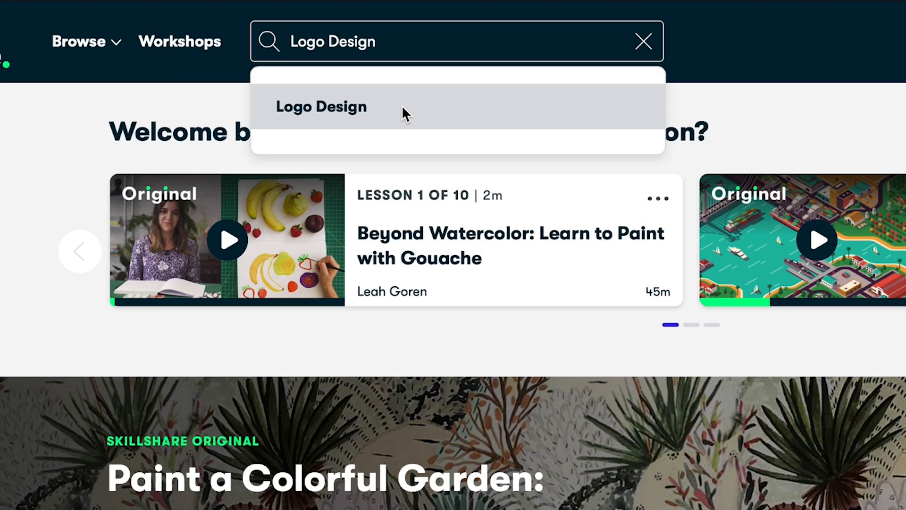
click(402, 105)
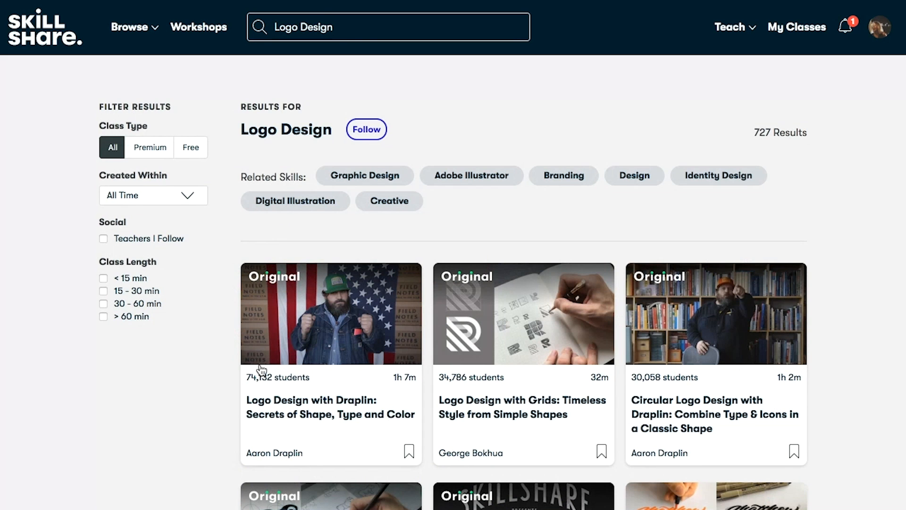
click(324, 417)
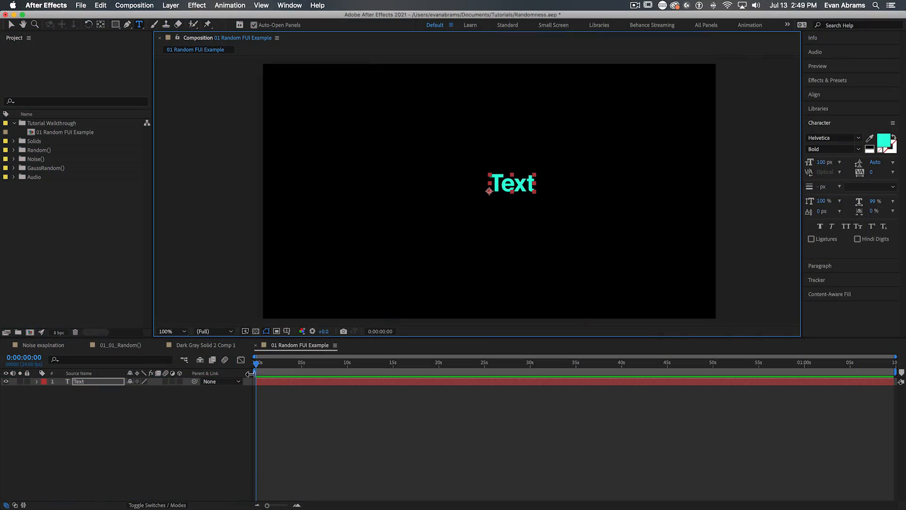
Give the Text layer's Source Text the expression random(1000,9999) and scrub to watch it change.
click(79, 383)
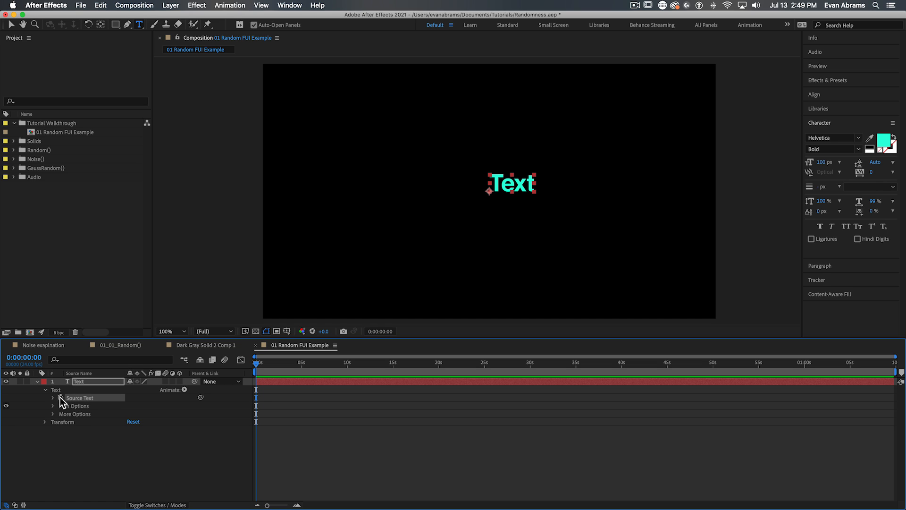
alt+click(61, 398)
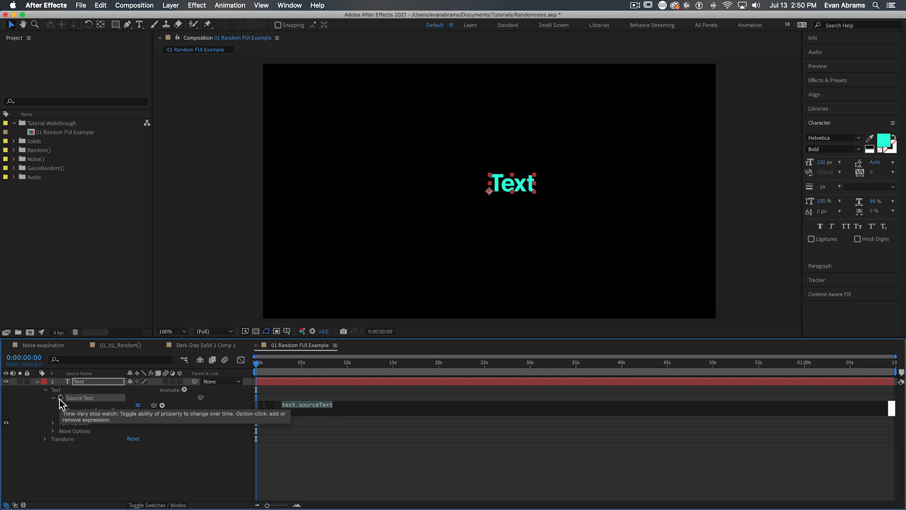
text(random())
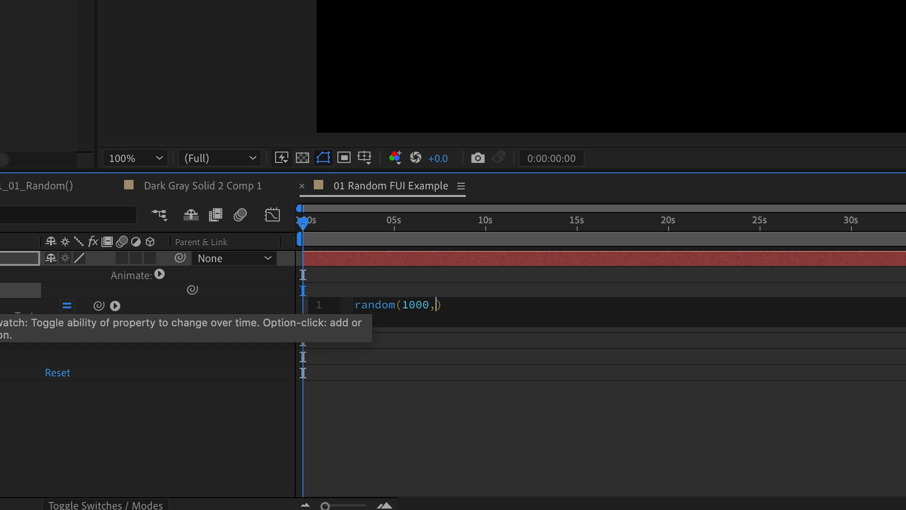
click(566, 425)
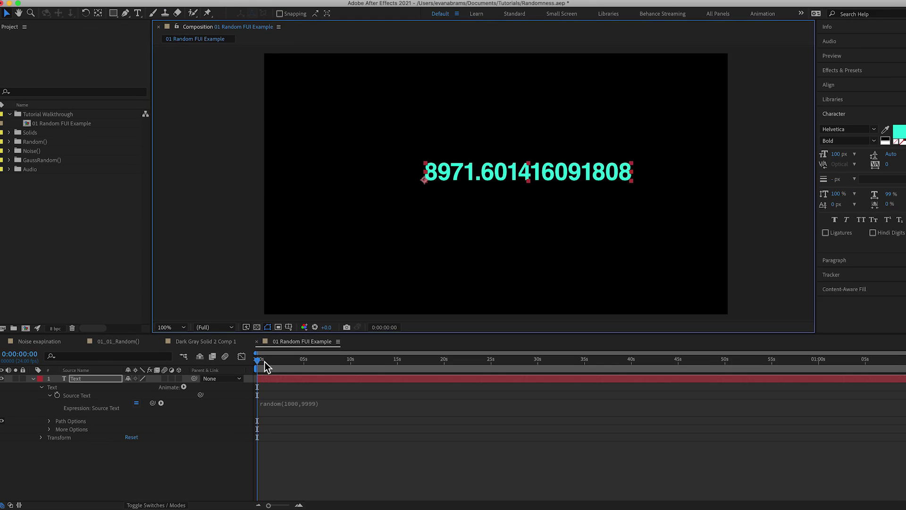
drag(260, 360, 353, 364)
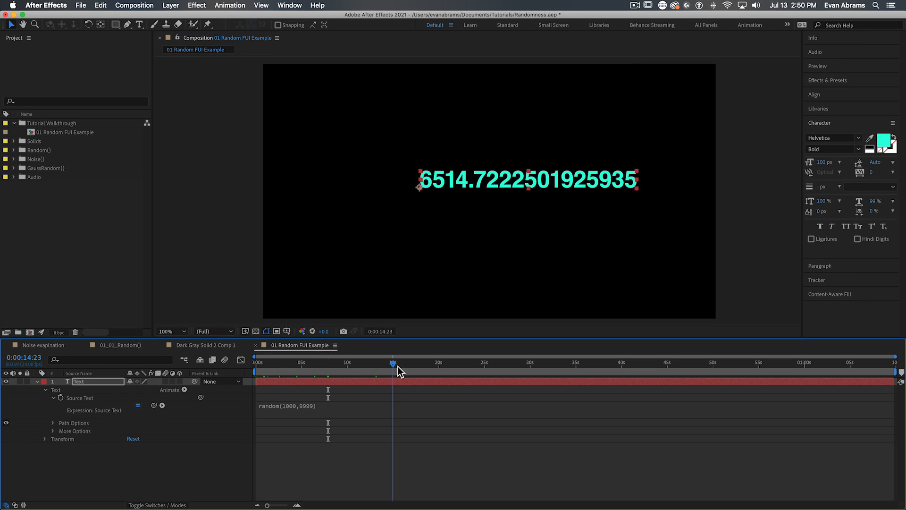
Wrap the expression in Math.round so the readout shows whole numbers.
click(326, 405)
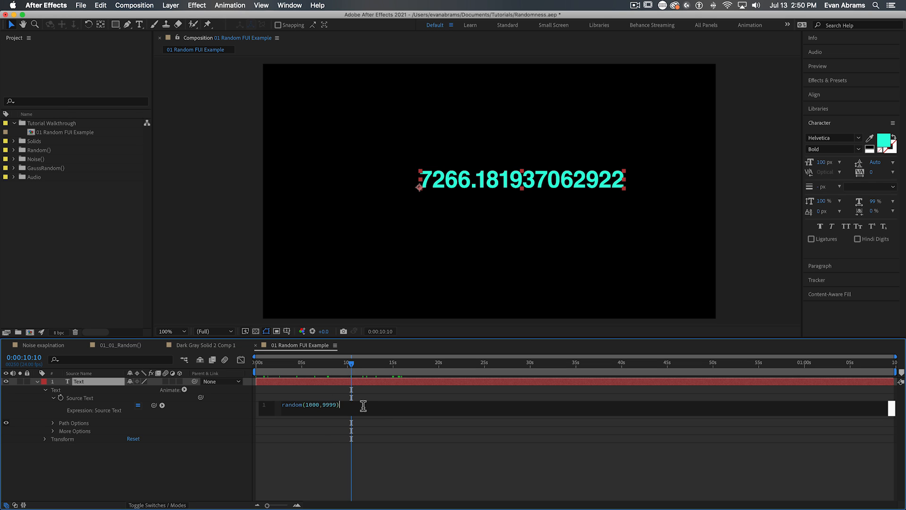
click(283, 404)
text(Math.round)
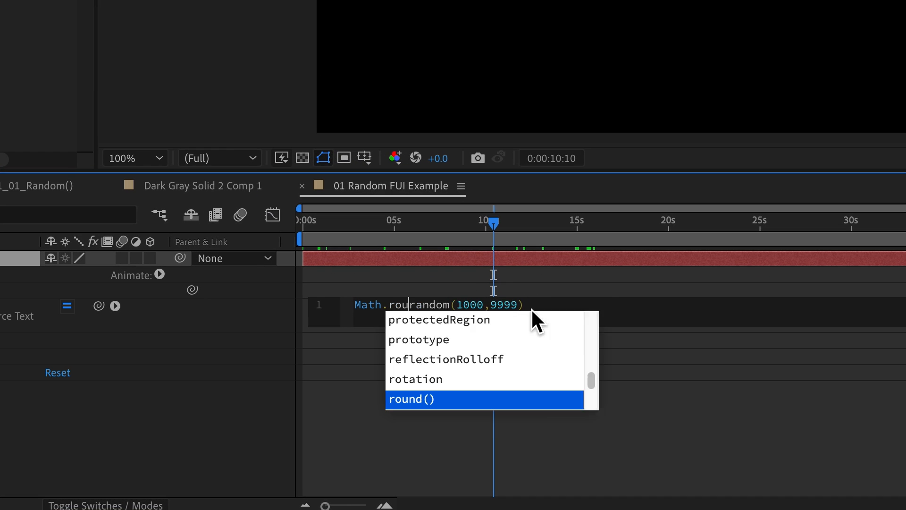
key(Return)
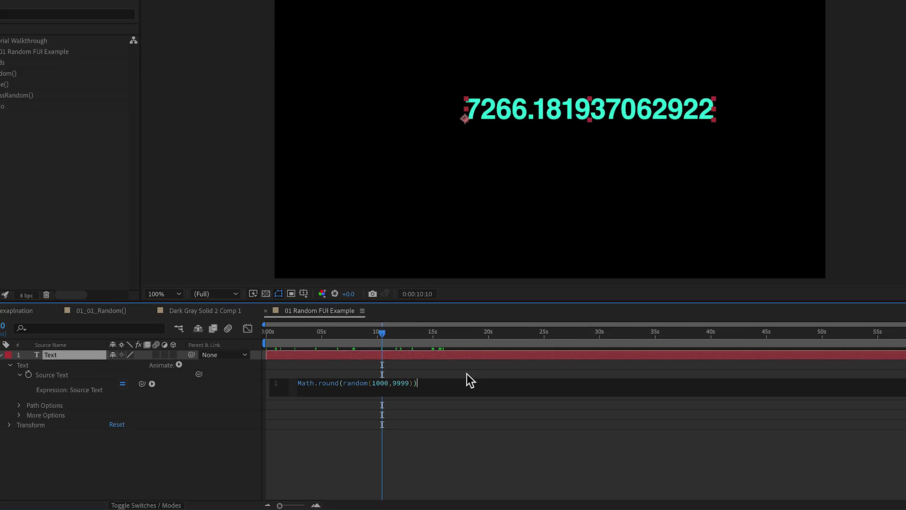
click(421, 398)
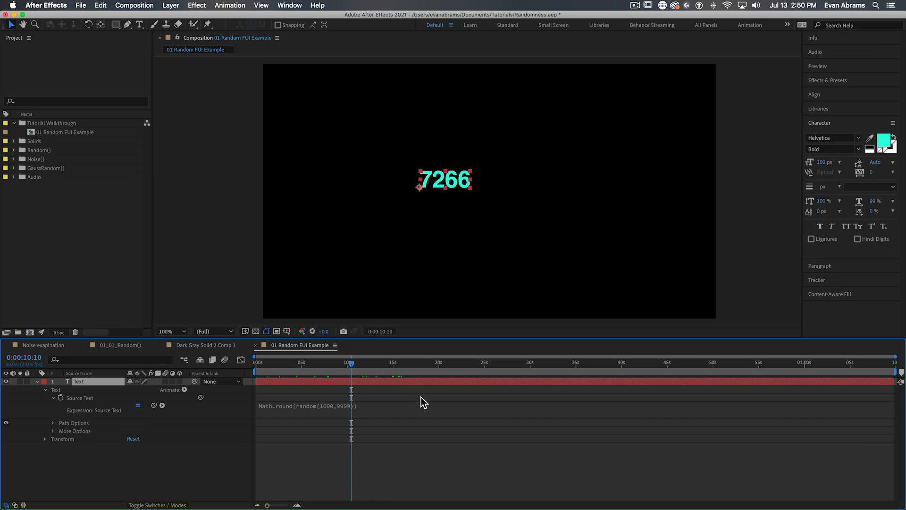
drag(351, 365, 320, 368)
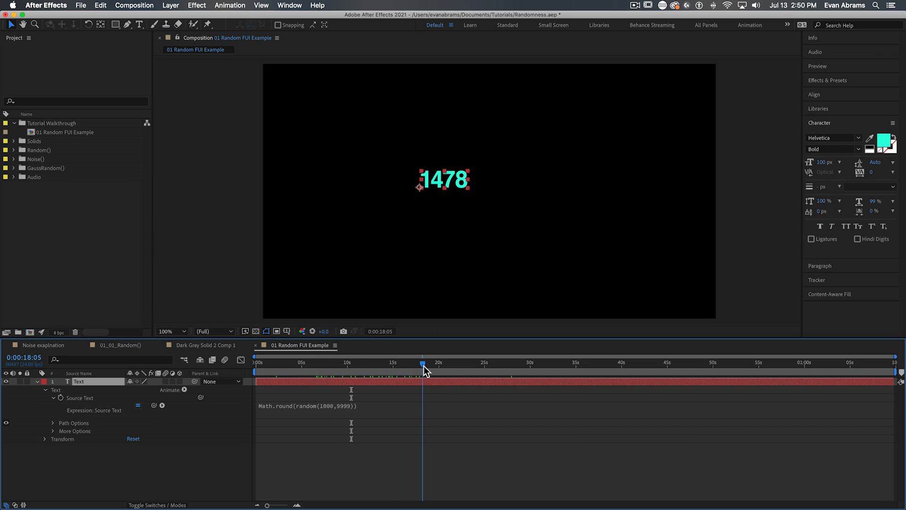
Replace the rounding with .toFixed(4) for four decimal places.
click(409, 405)
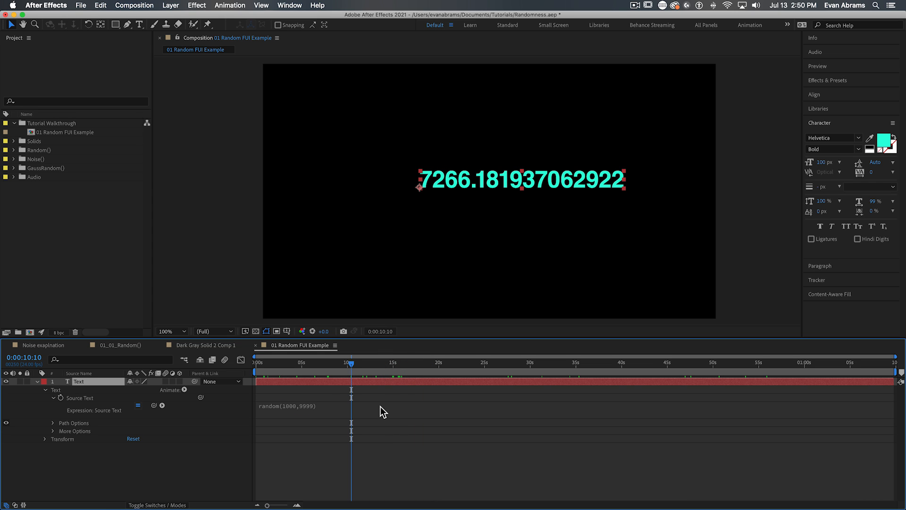
text(.to)
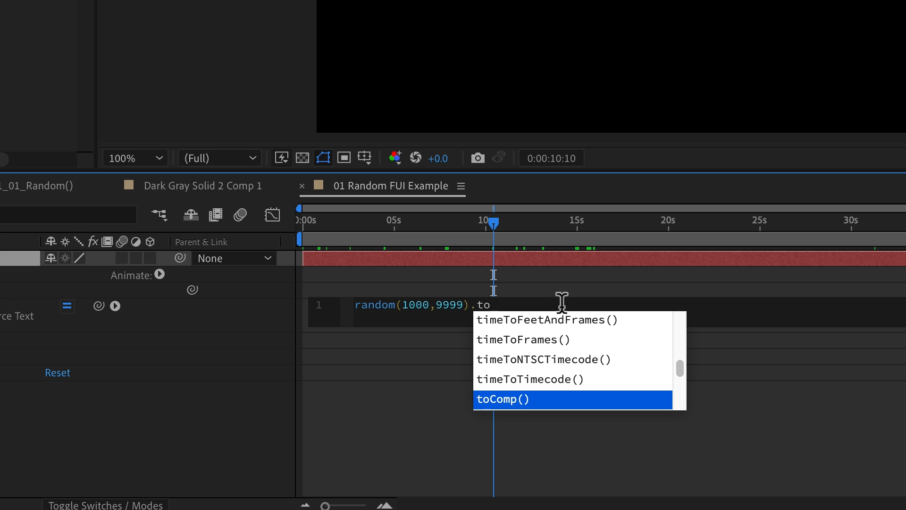
text(Fix)
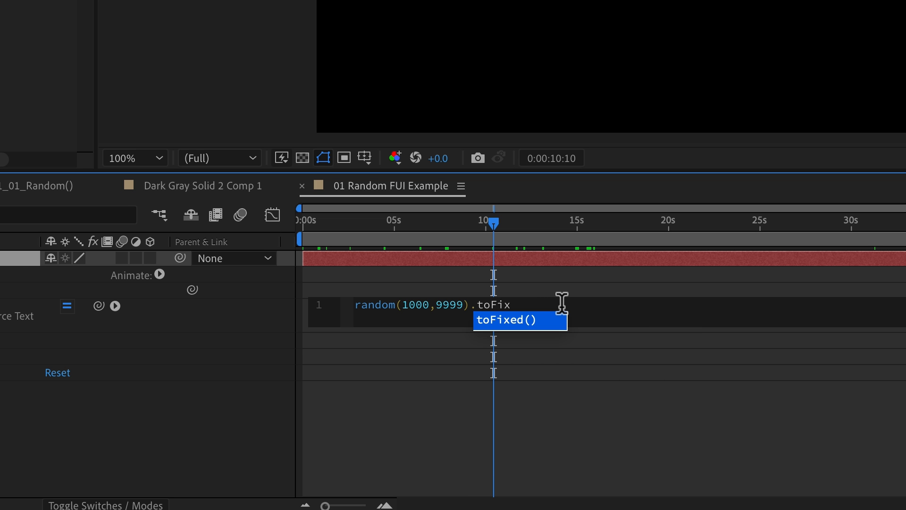
key(Return)
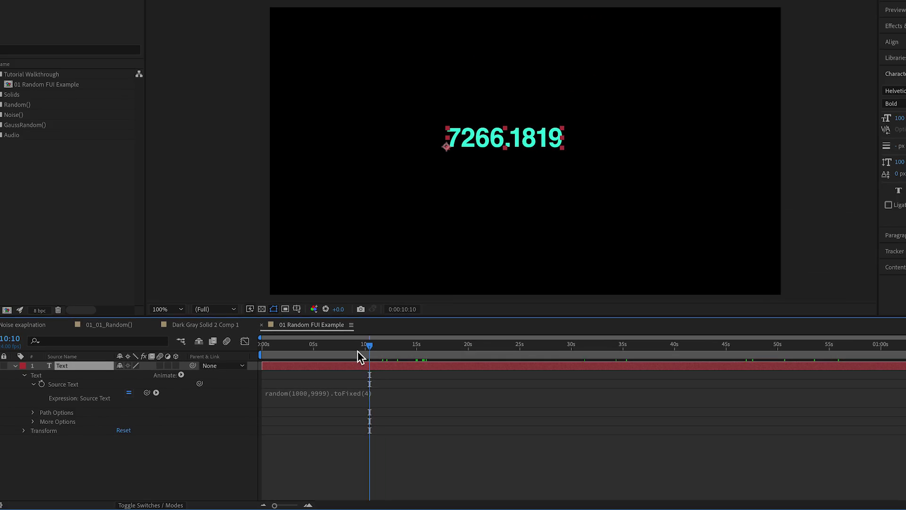
Preview the changing number by playing and scrubbing around 10–11 seconds.
drag(351, 374, 325, 374)
key(space)
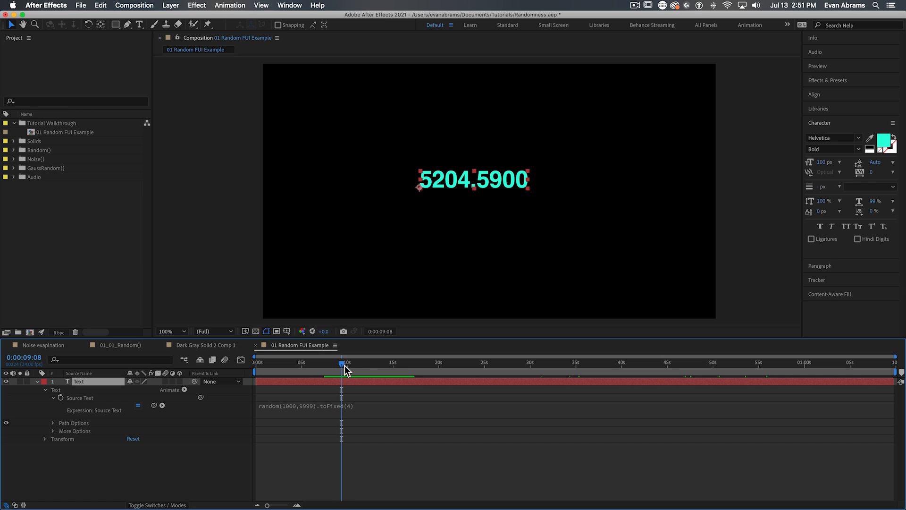
click(347, 364)
drag(347, 366, 349, 368)
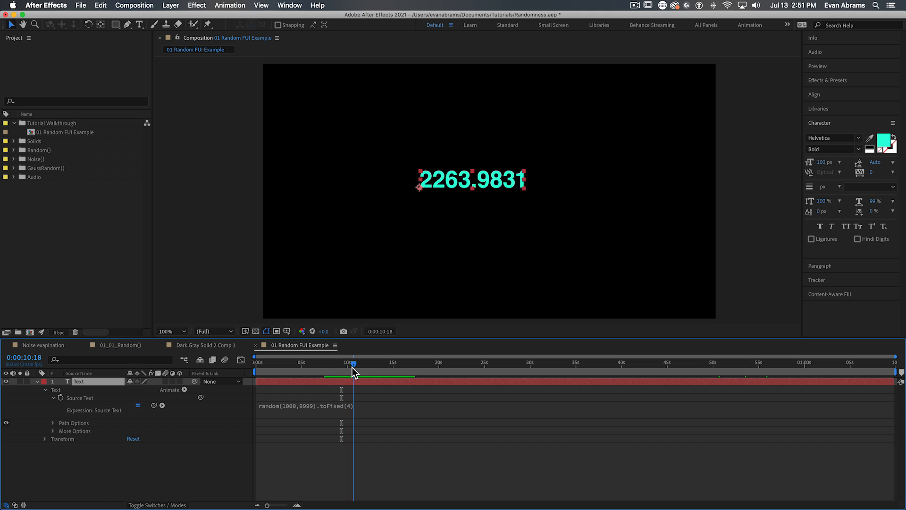
drag(349, 368, 359, 369)
Set the number's font to Input Mono Thin with Metrics kerning.
click(833, 138)
text(mono)
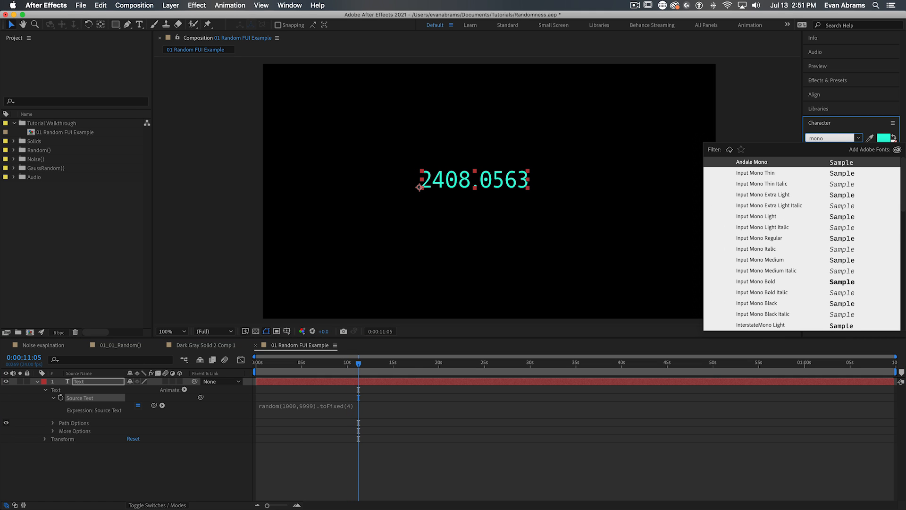
key(Down)
key(Down)
key(Return)
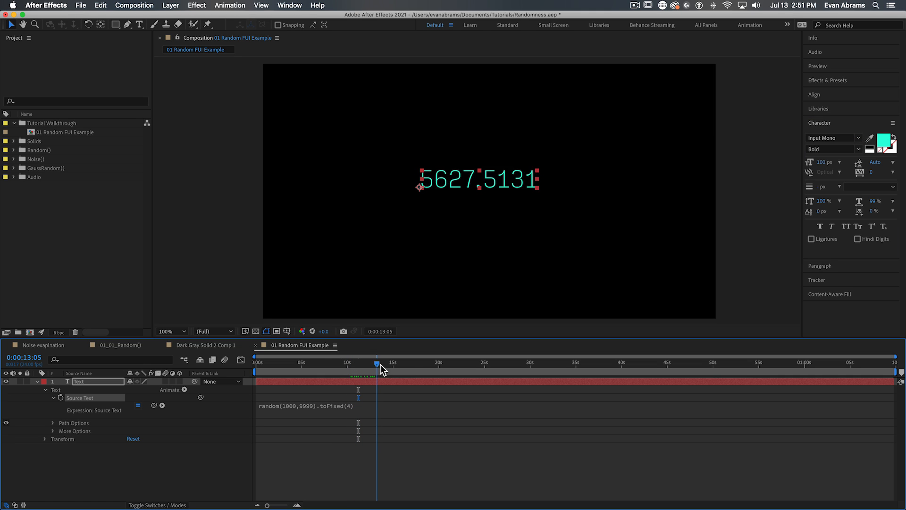
drag(359, 366, 407, 368)
click(847, 178)
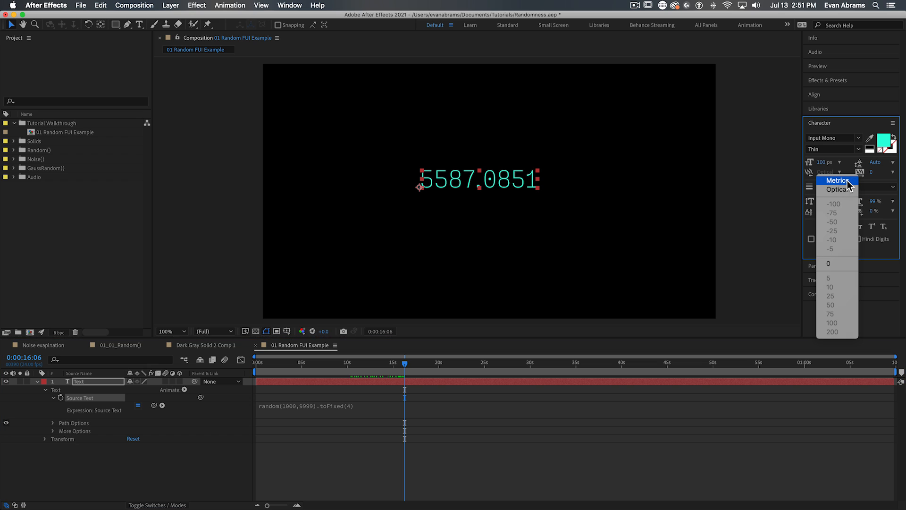
click(837, 180)
drag(386, 366, 420, 367)
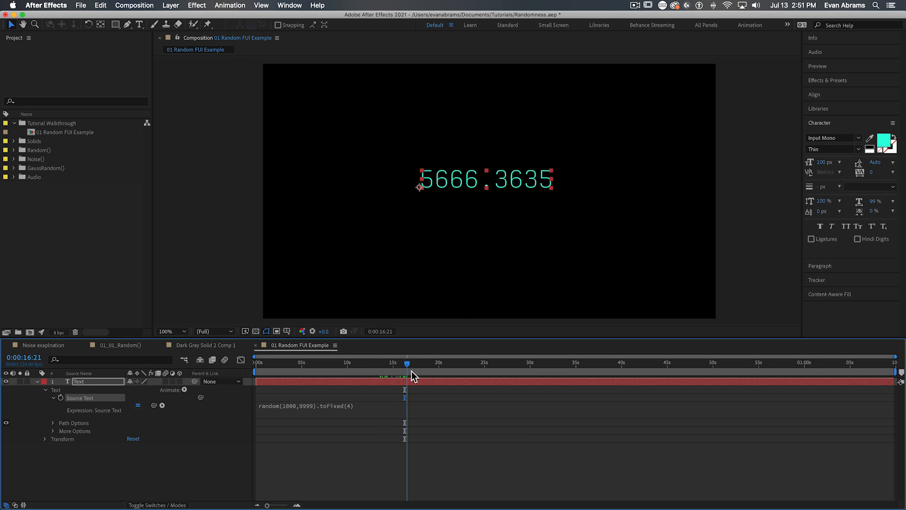
Center-align the number text and preview the result through about 14 seconds.
click(820, 266)
click(822, 151)
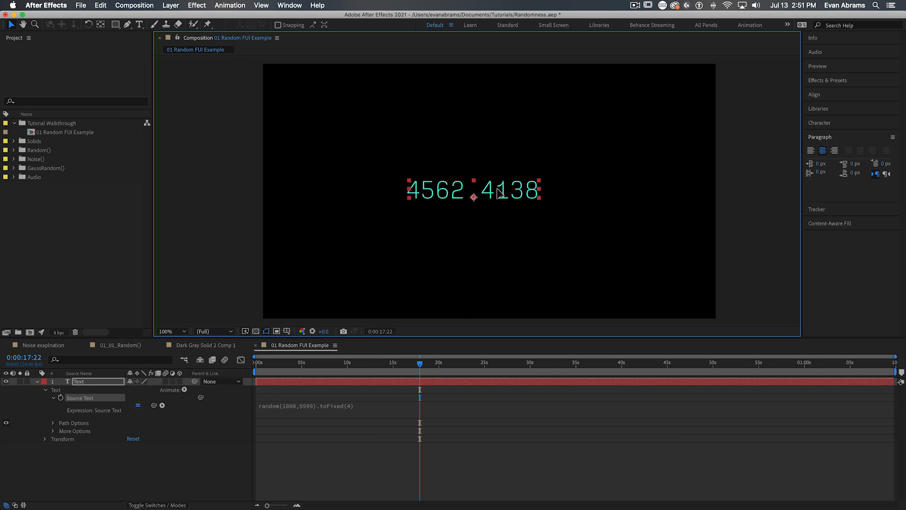
click(880, 173)
key(space)
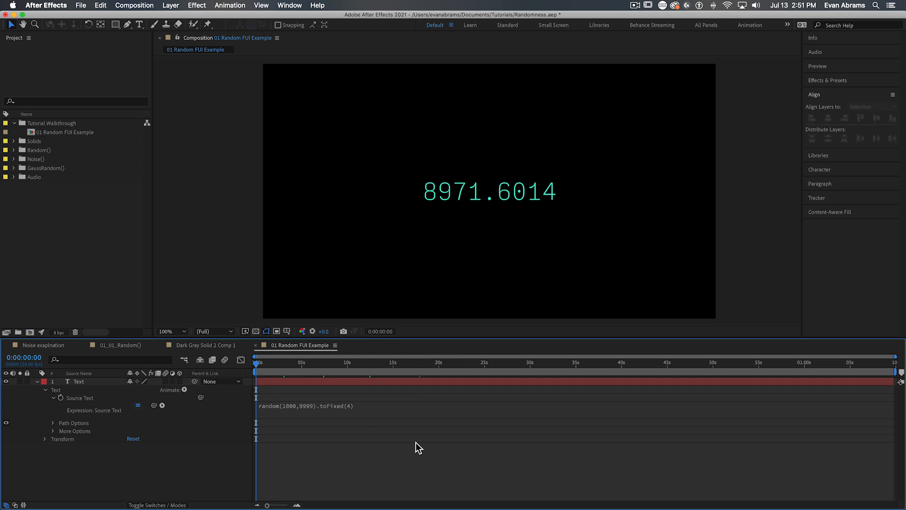
drag(303, 366, 385, 368)
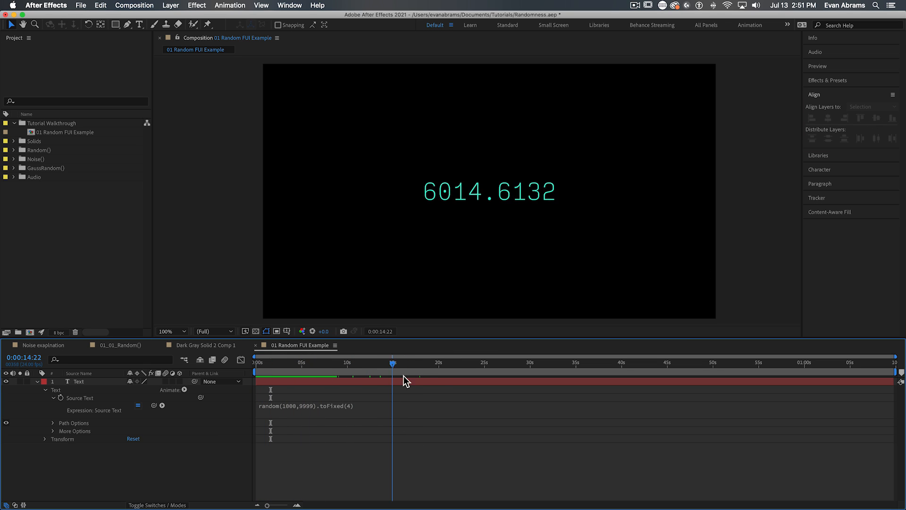
Enlarge the number, then duplicate it twice as smaller copies placed above and below.
click(489, 198)
click(488, 142)
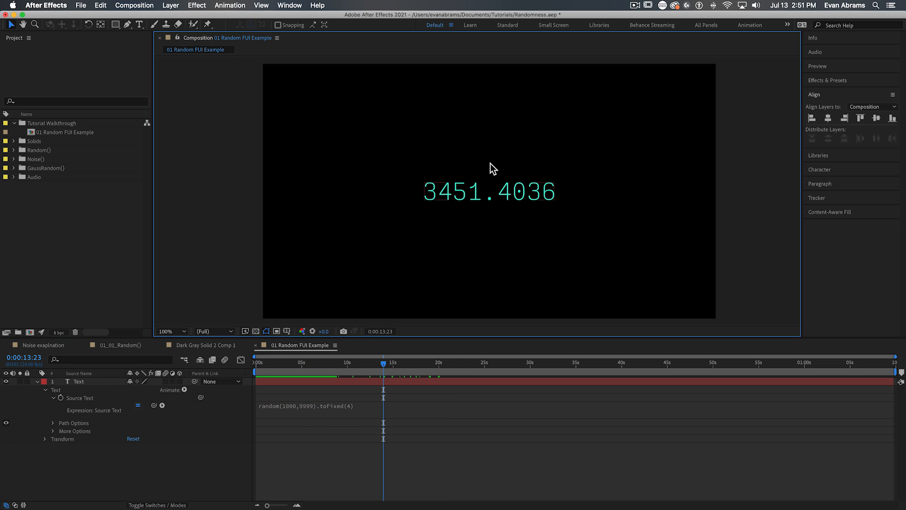
click(496, 188)
key(super+shift+period)
key(super+shift+period)
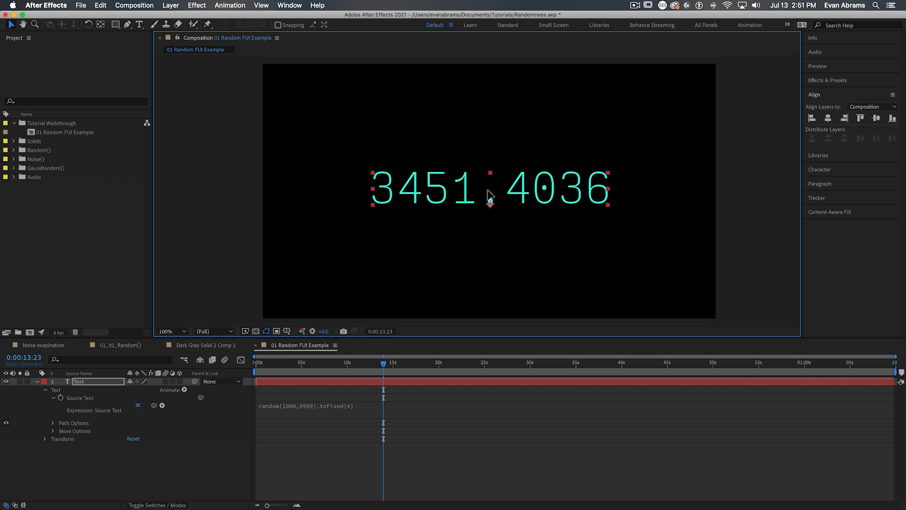
key(super+shift+period)
key(super+d)
drag(492, 195, 492, 152)
key(super+alt+shift+comma)
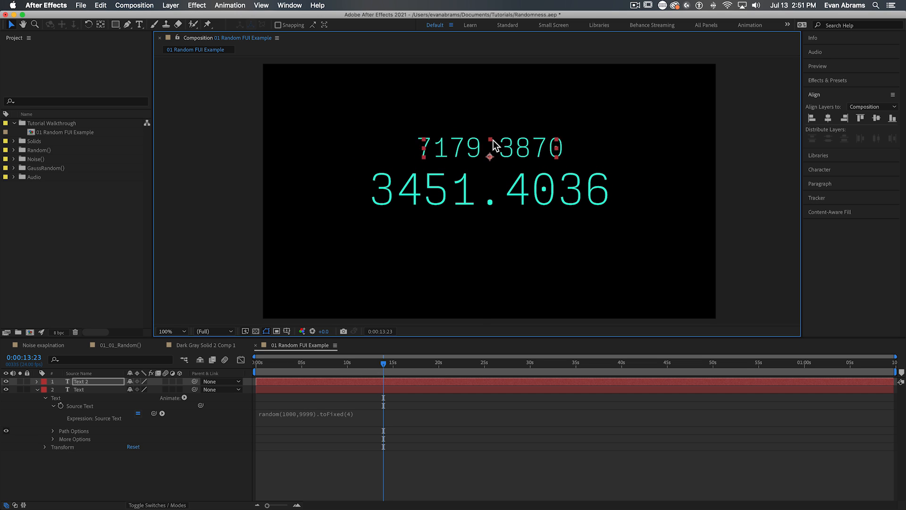
key(super+alt+shift+comma)
key(super+d)
drag(502, 148, 511, 241)
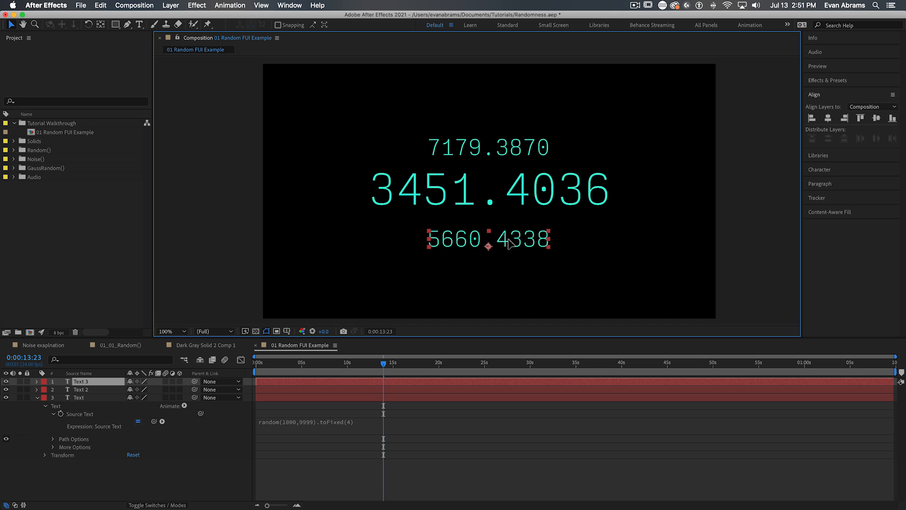
Select all three numbers and align them centred and evenly distributed vertically in the composition.
shift+click(513, 200)
shift+click(505, 154)
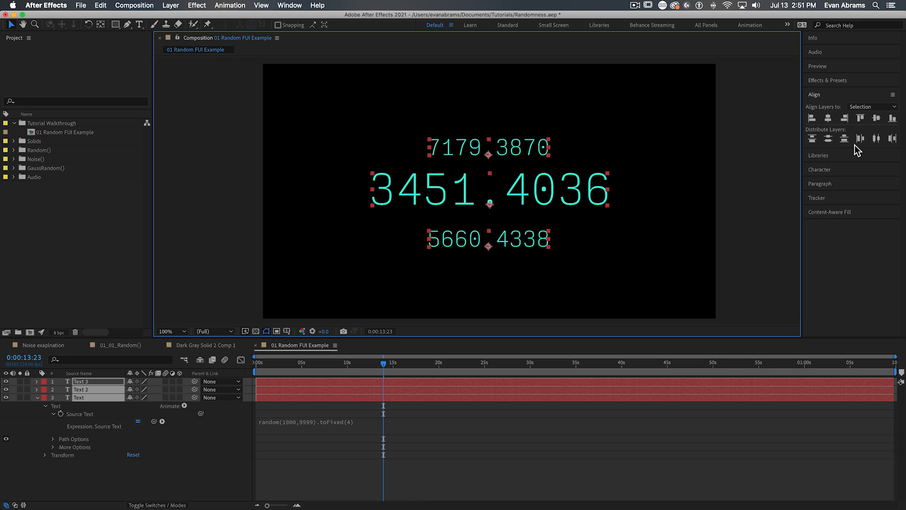
click(872, 106)
click(830, 118)
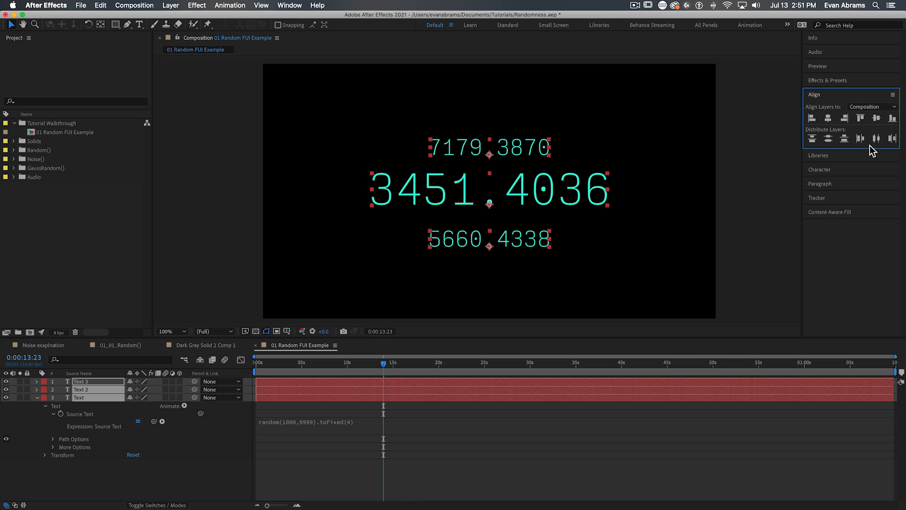
click(828, 138)
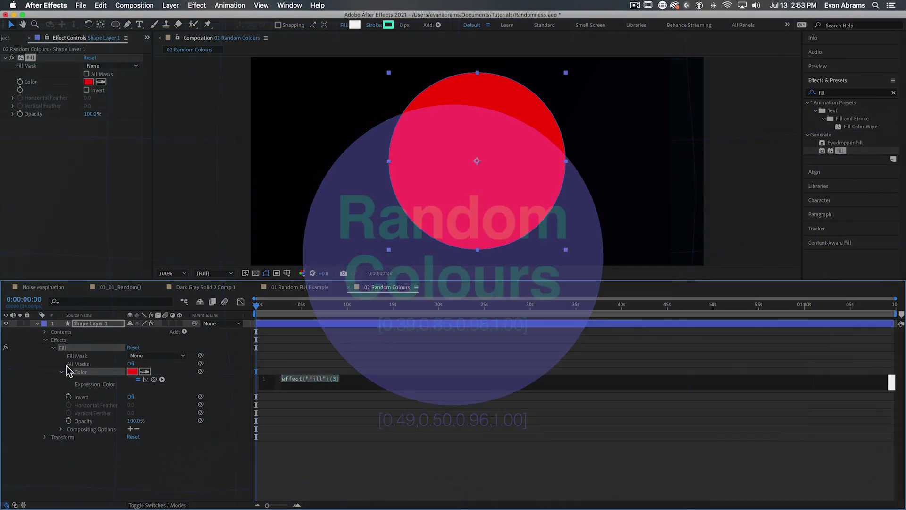
text(random()
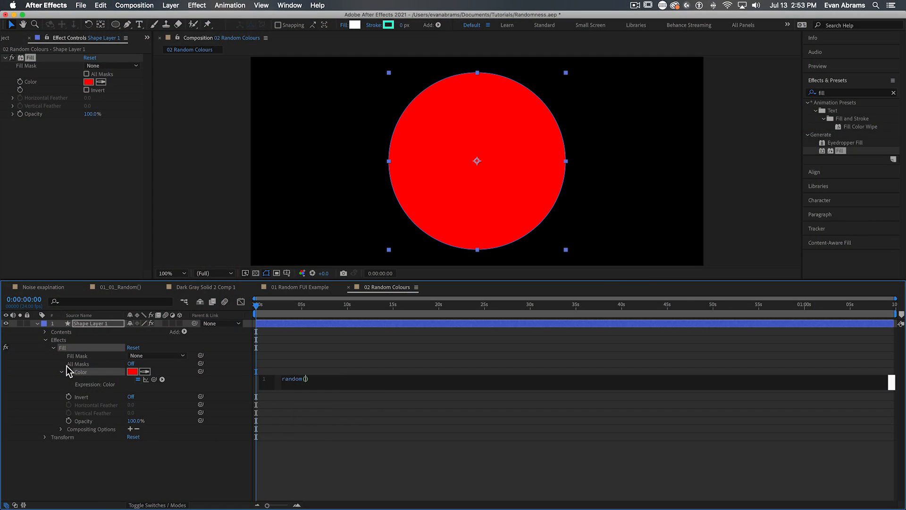
text(a,b)
Write var a=[0,0,0,0]; var b=[1,1,1,1]; random(a,b) on the Fill colour and scrub to watch it change.
key(Home)
key(Return)
key(Return)
key(Up)
key(Up)
text(a = [)
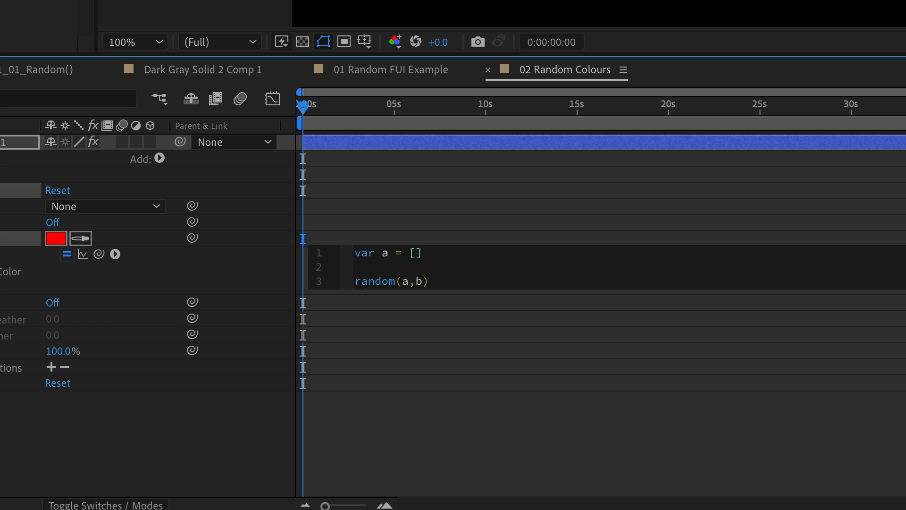
text(0,0,0,0)
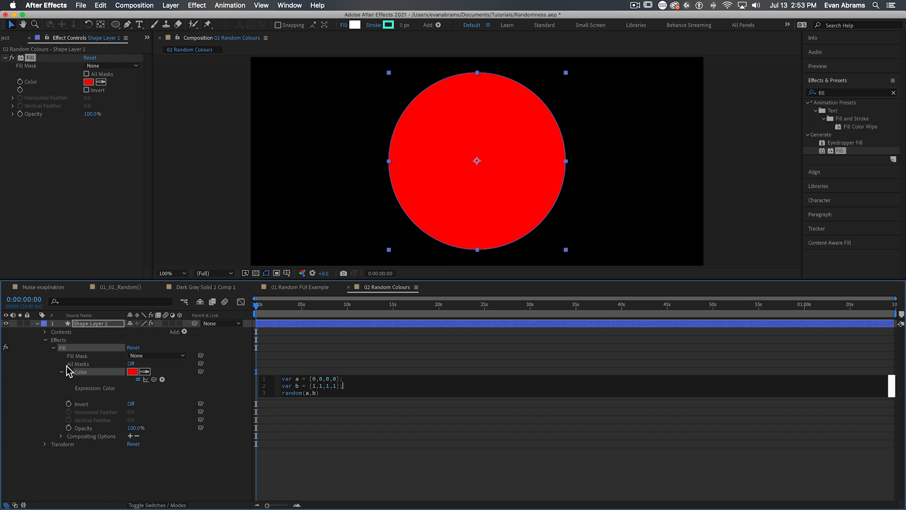
click(69, 369)
drag(257, 307, 524, 308)
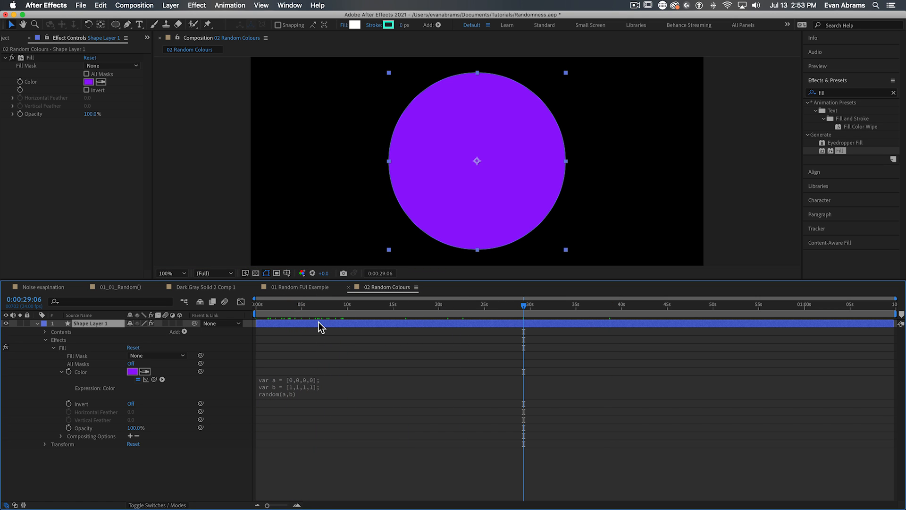
click(850, 93)
text(color con)
Add two Color Control effects to the circle and set the second one to blue.
double_click(842, 111)
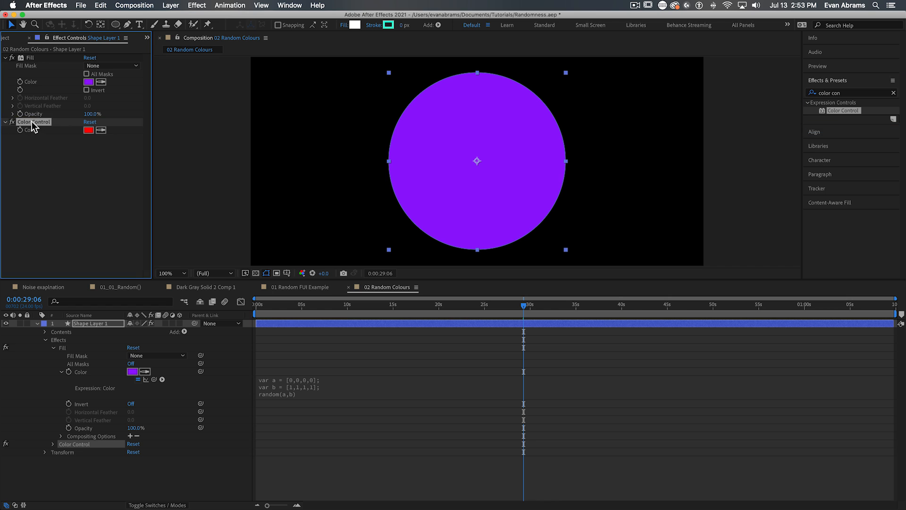
key(super+d)
click(88, 146)
click(234, 205)
Pick-whip variables a and b to Color Control and Color Control 2 in the fill expression.
click(347, 196)
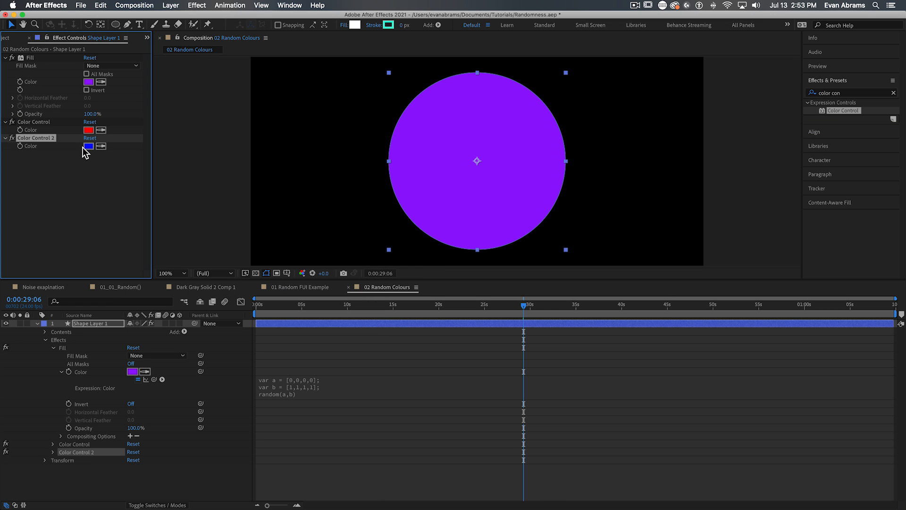
click(303, 387)
double_click(322, 379)
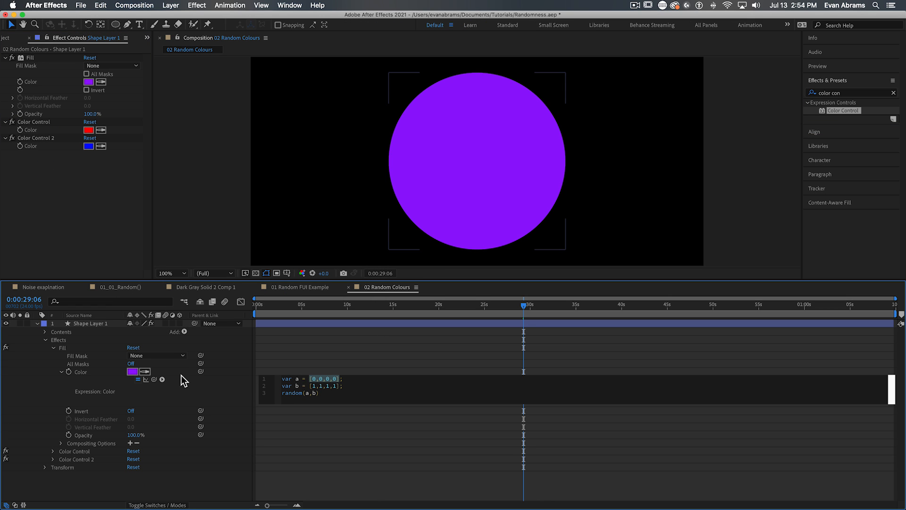
drag(153, 380, 31, 130)
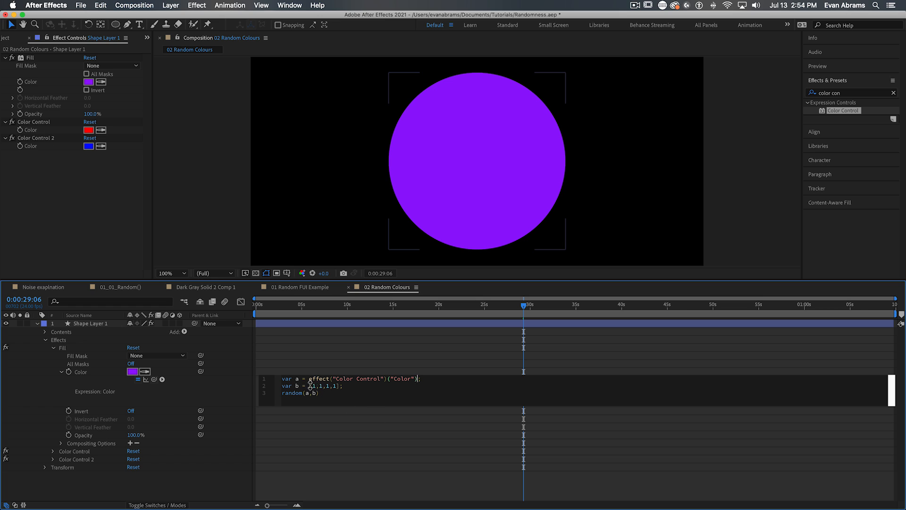
drag(340, 386, 310, 386)
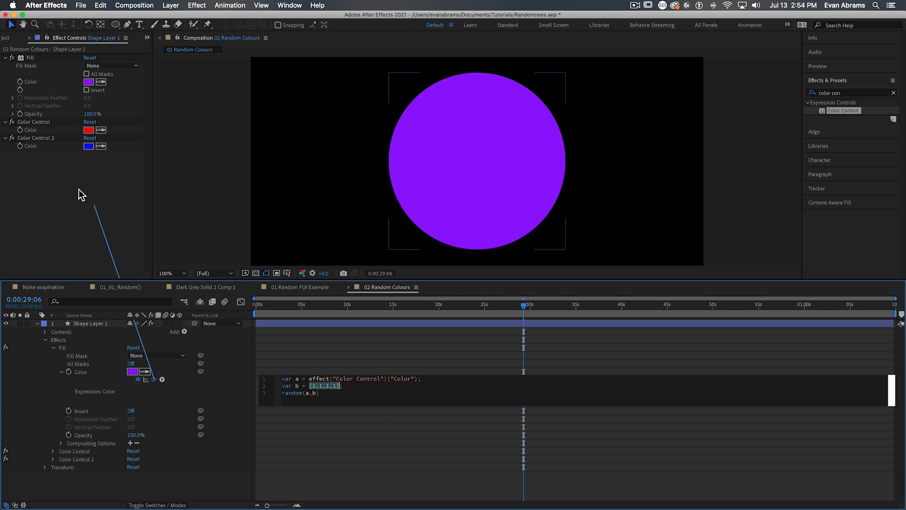
drag(153, 380, 31, 146)
click(401, 348)
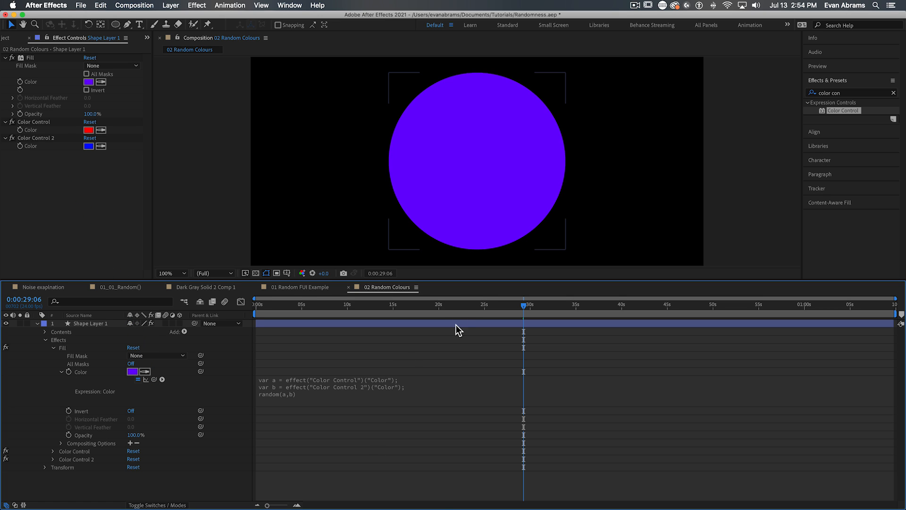
Preview the random colours over time and show the fill Color's post-expression graph.
drag(467, 306, 430, 308)
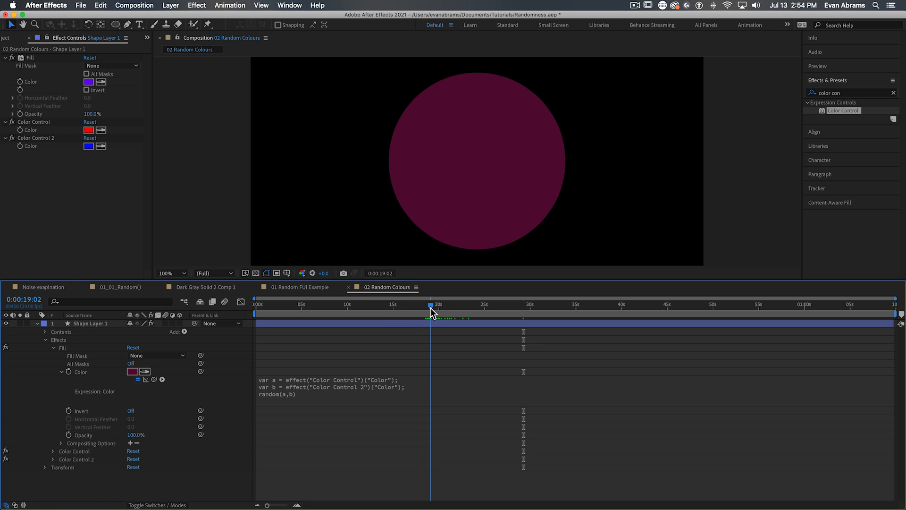
click(492, 152)
drag(673, 306, 686, 305)
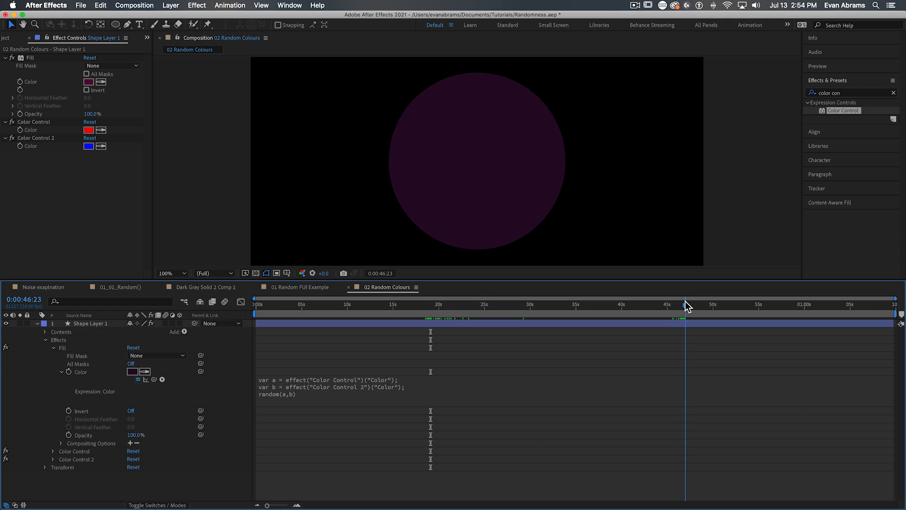
click(508, 148)
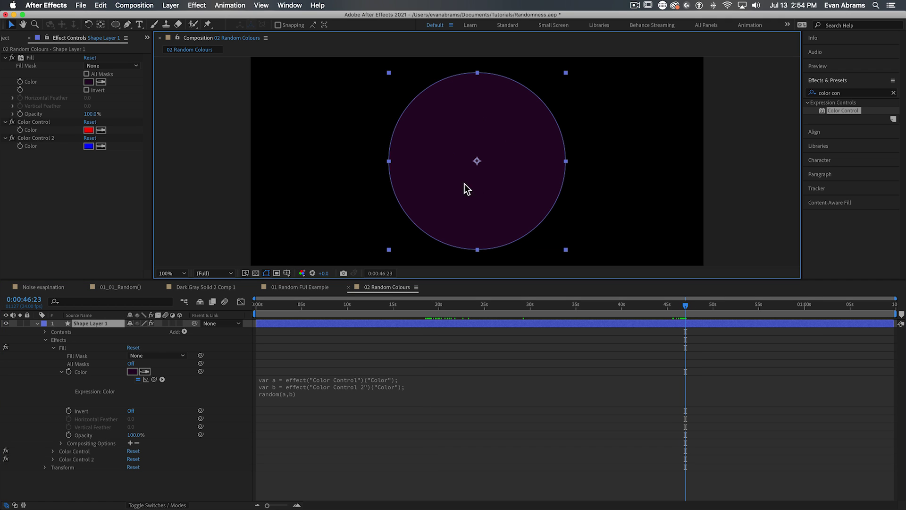
click(82, 372)
click(146, 379)
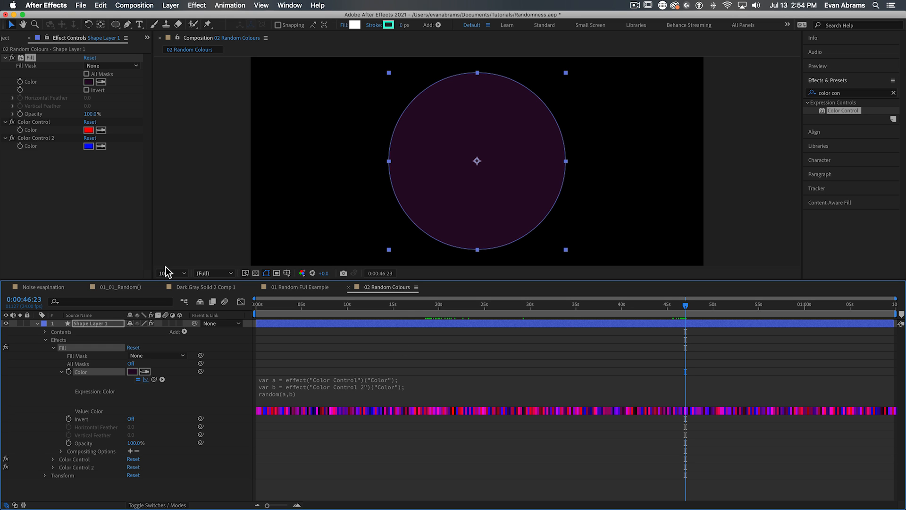
click(114, 195)
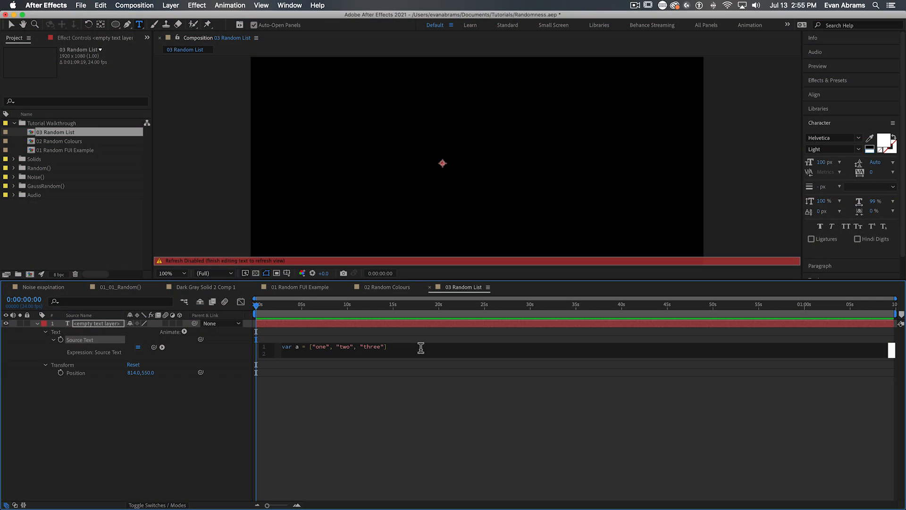
Add var r = Math.floor(random(0,3)); and a[r] so the text shows a random word from the list.
key(Return)
text(var )
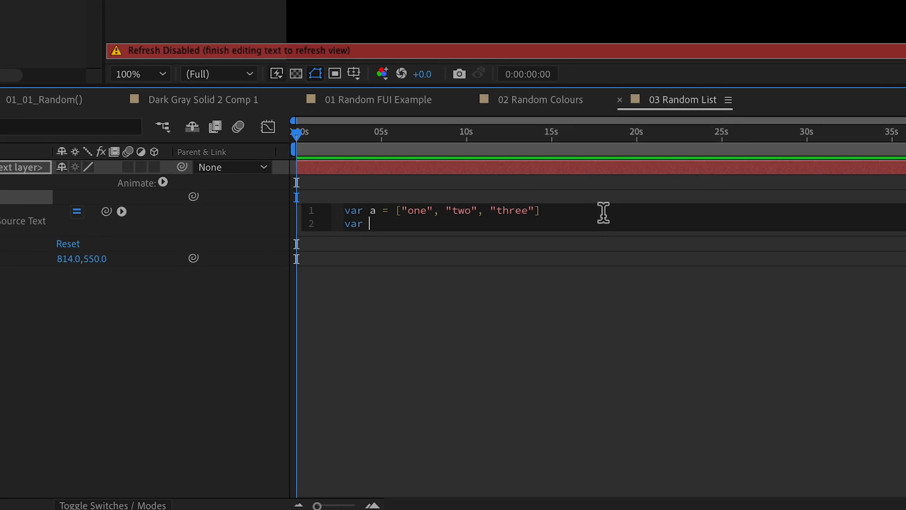
text(r = )
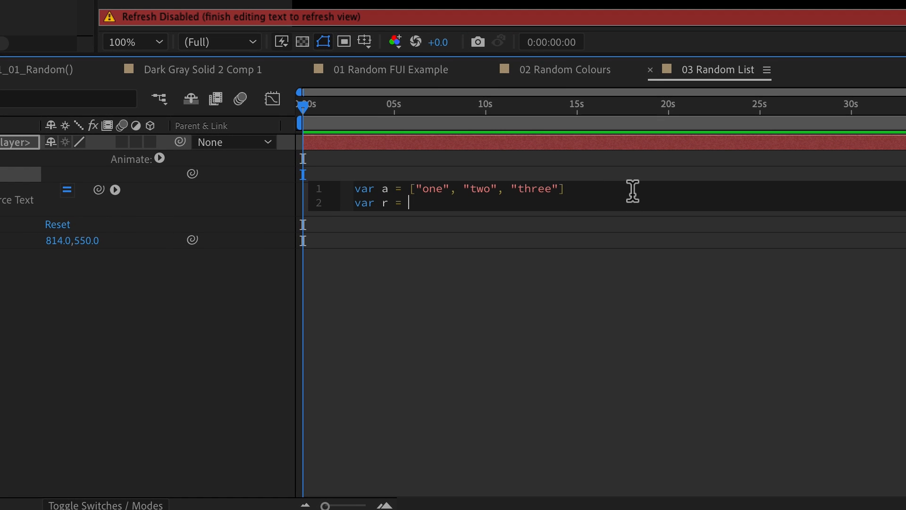
text(random)
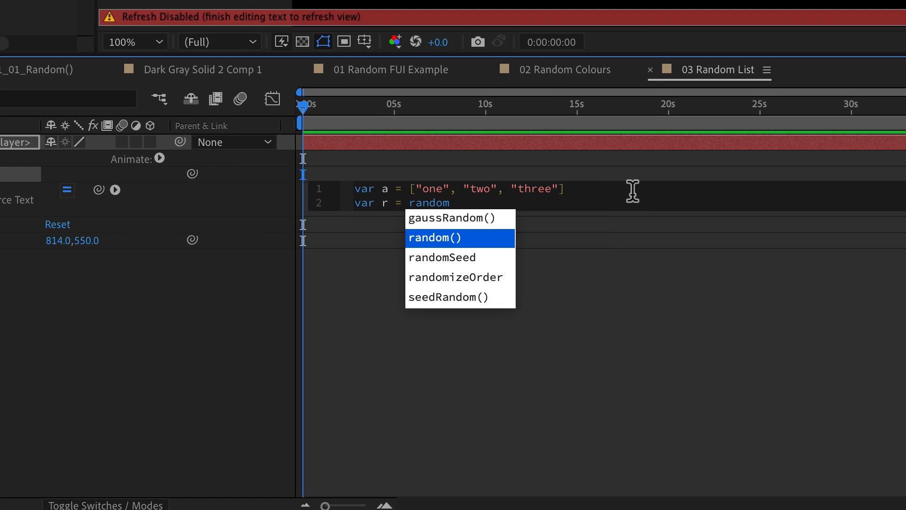
key(Return)
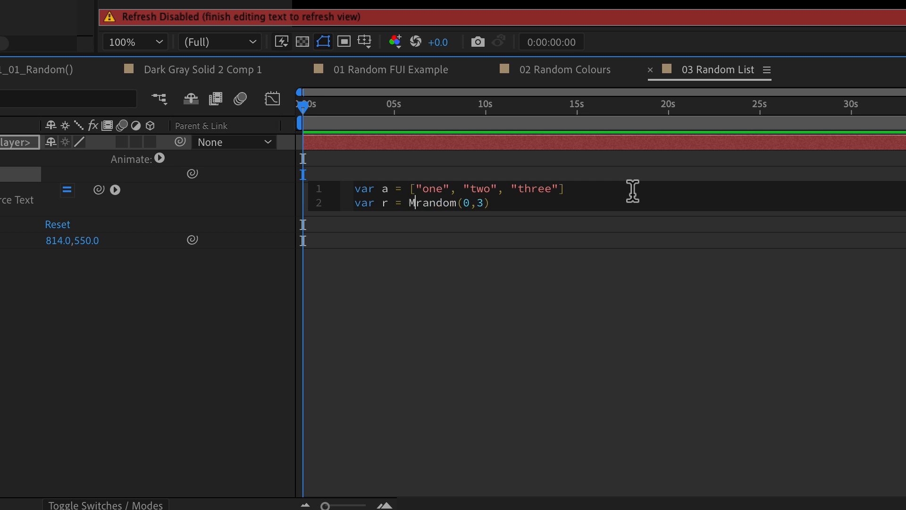
text(Math.)
text(fl)
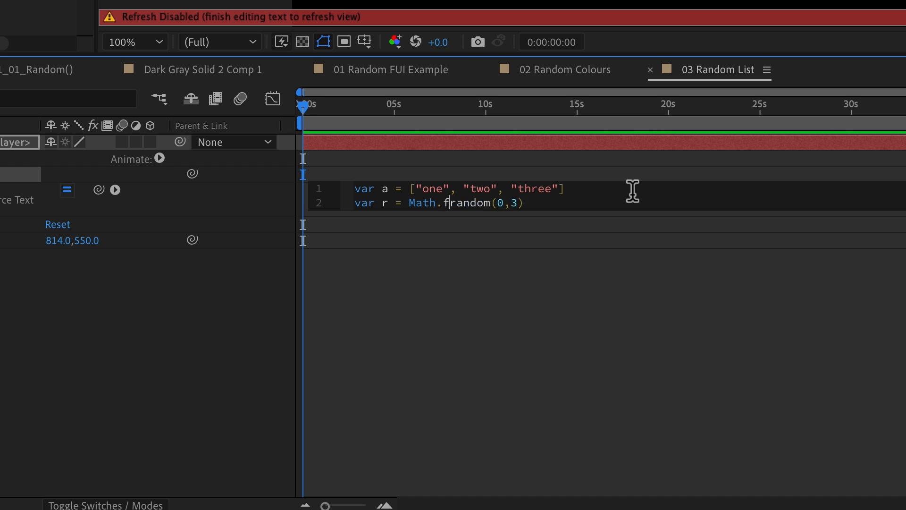
text(oorrandom(0,3))
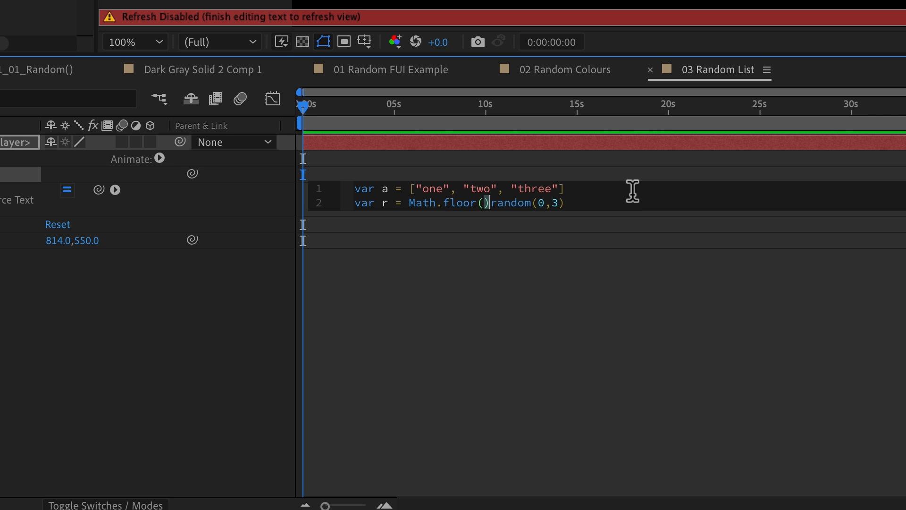
key(BackSpace)
key(Return)
text(a)
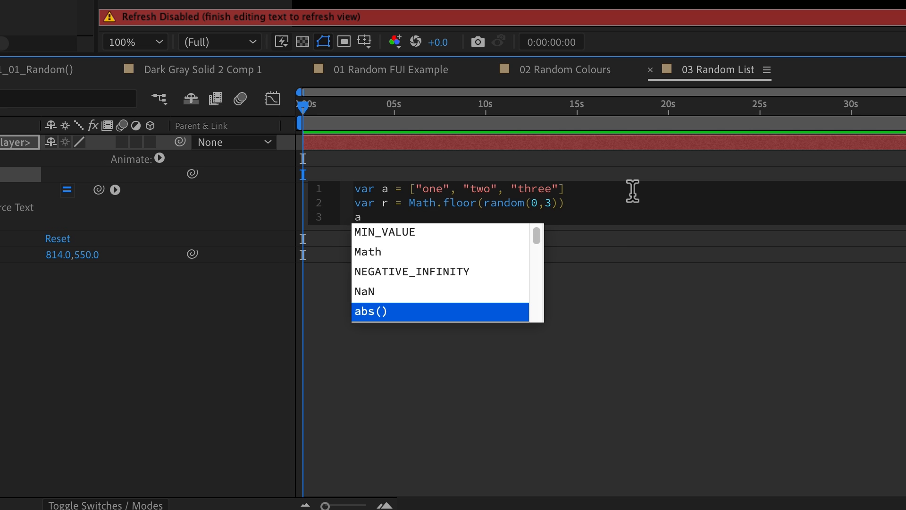
text([r)
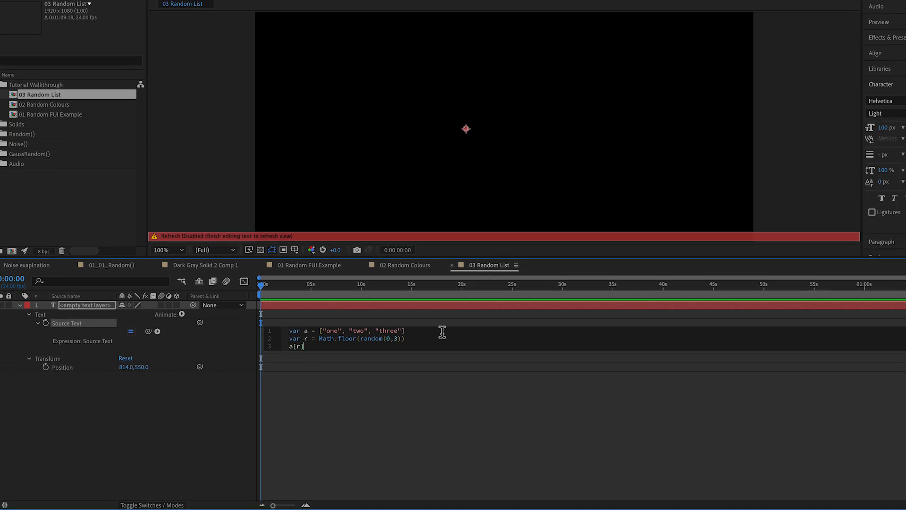
key(KP_Enter)
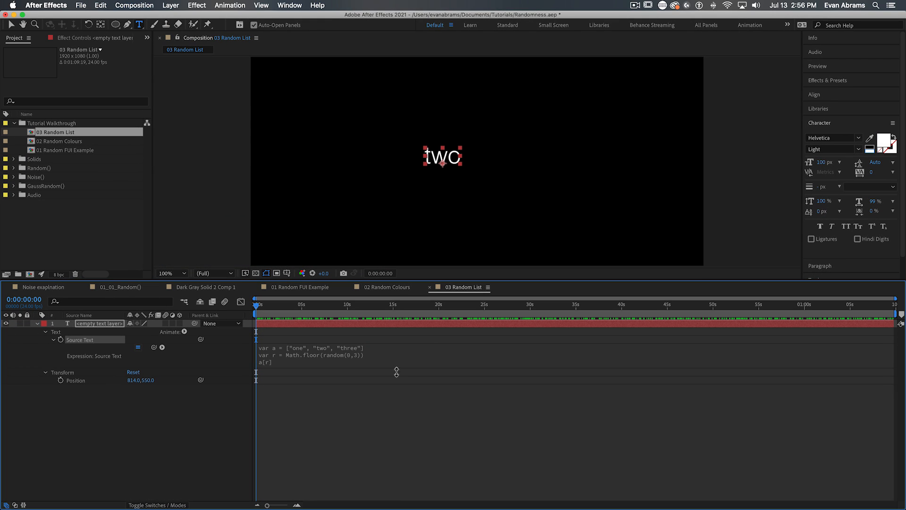
Preview the changing word and set its font style to Bold.
drag(397, 367, 386, 398)
drag(286, 303, 352, 304)
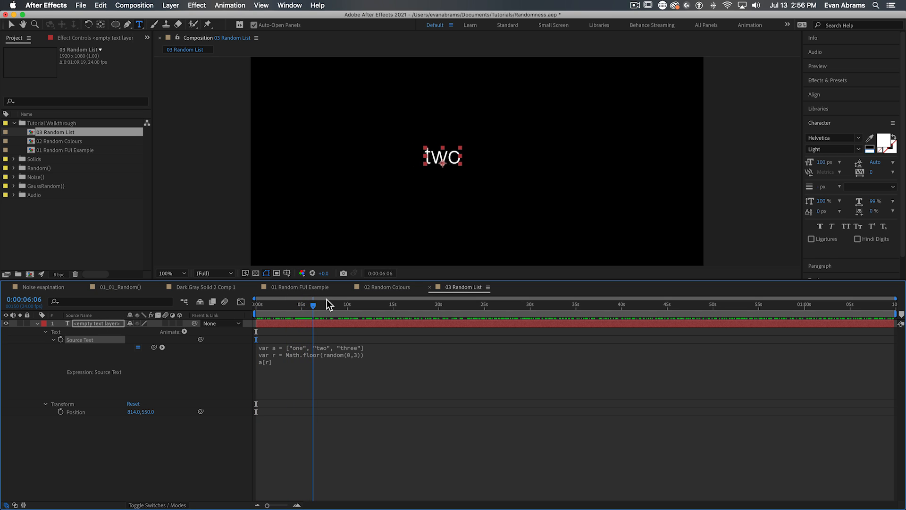
click(858, 150)
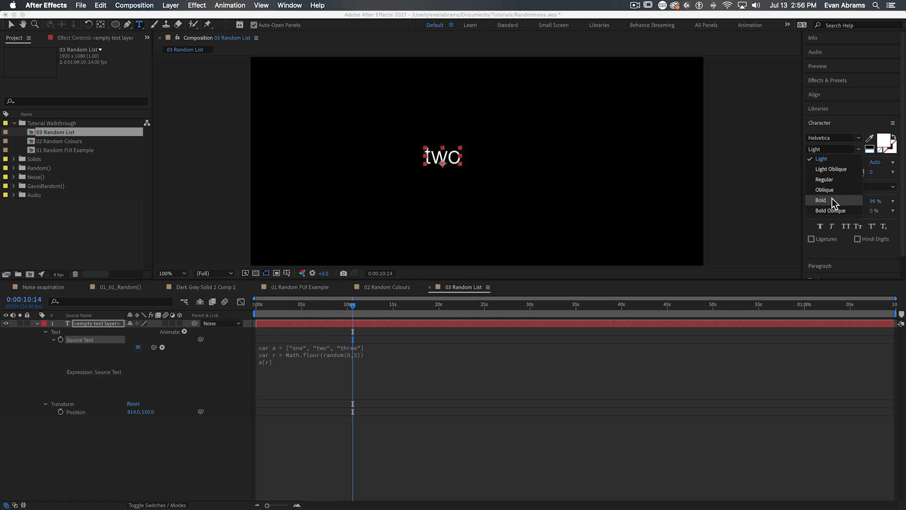
click(822, 202)
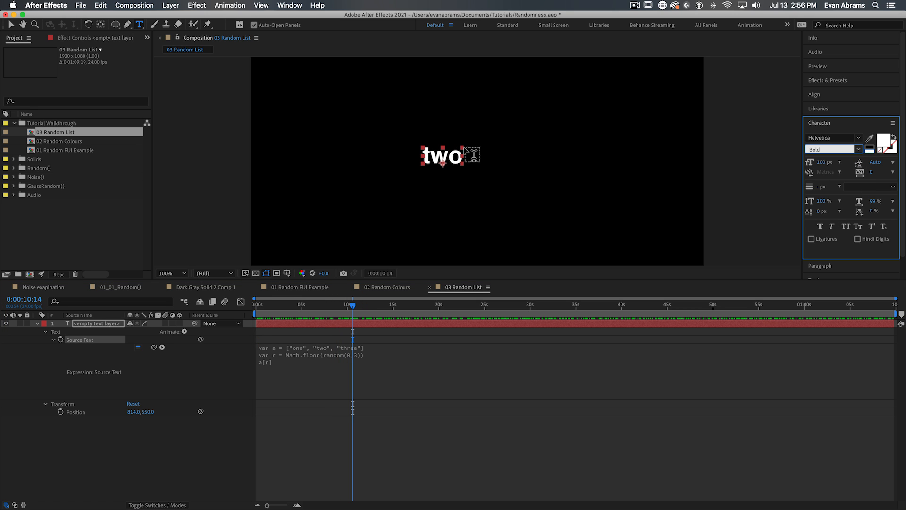
Scale the word up and move it to the comp centre with the Selection tool, then preview.
key(v)
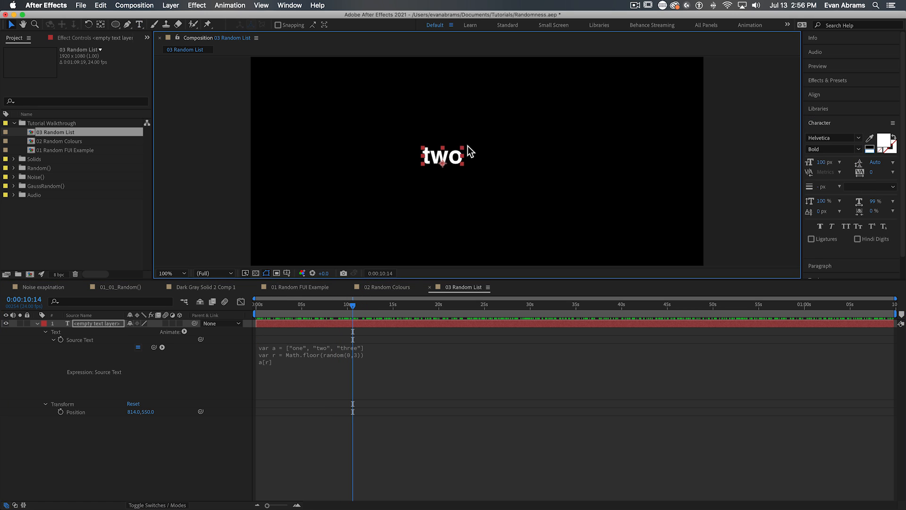
drag(464, 155, 483, 178)
drag(375, 305, 411, 307)
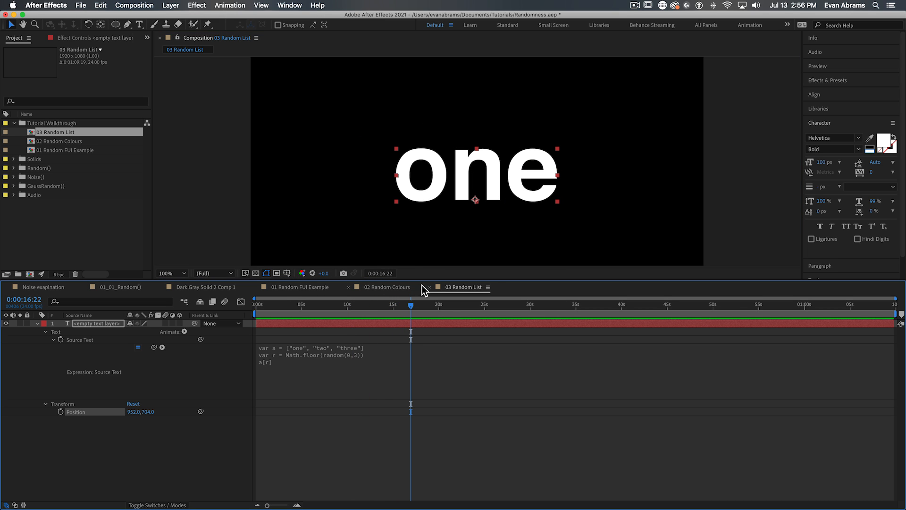
click(431, 351)
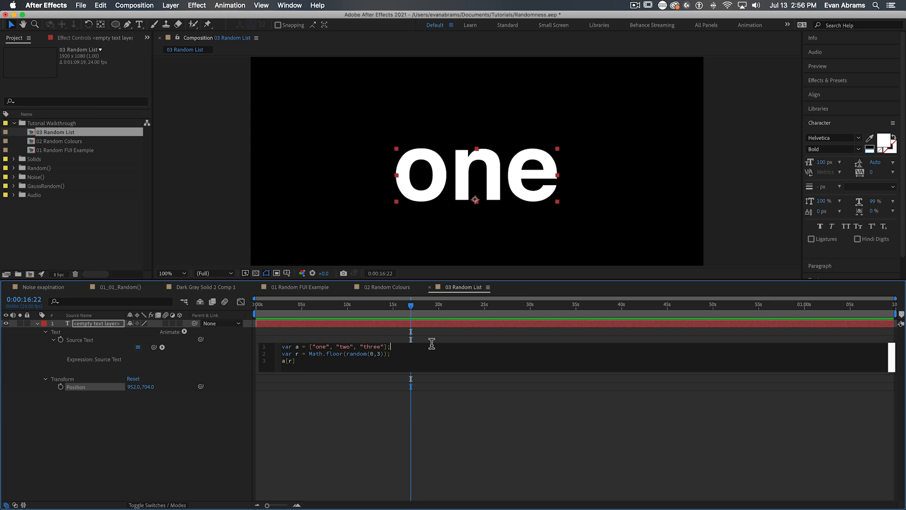
Insert posterizeTime(4); as the expression's first line and commit it.
key(Up)
key(Return)
key(Up)
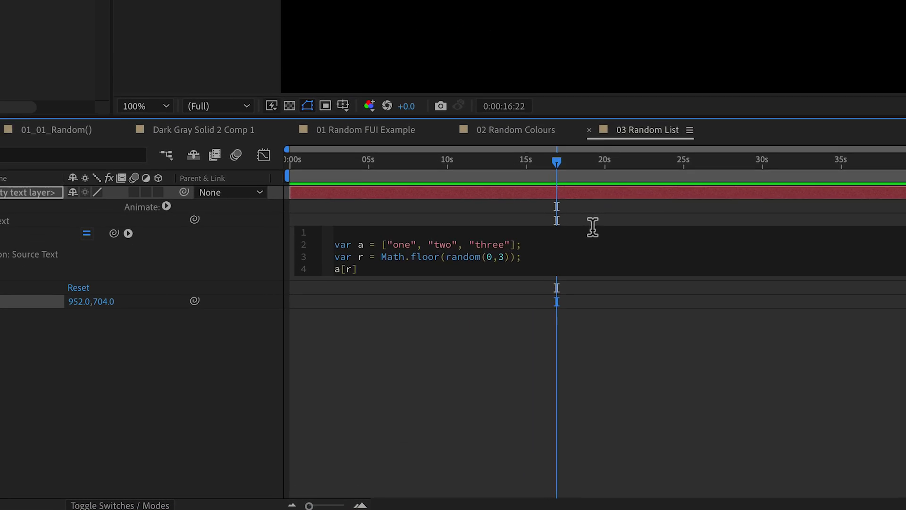
text(posteriz)
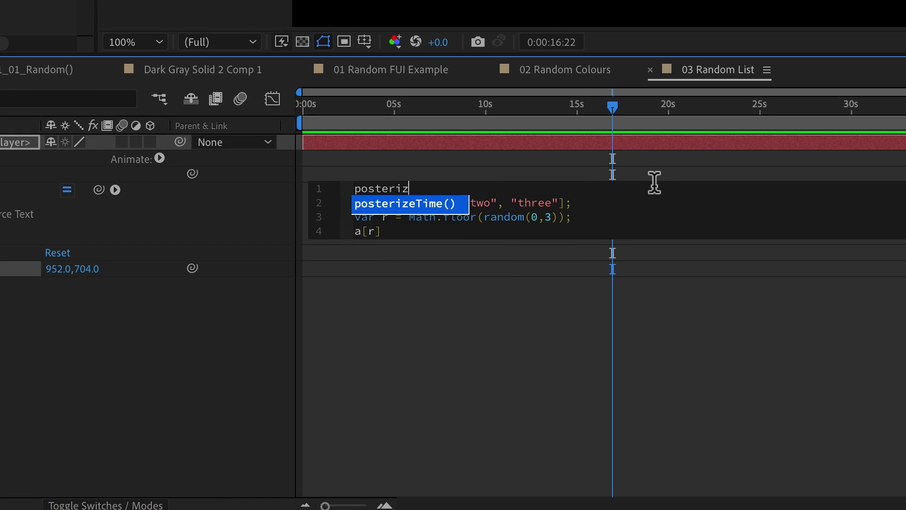
key(Return)
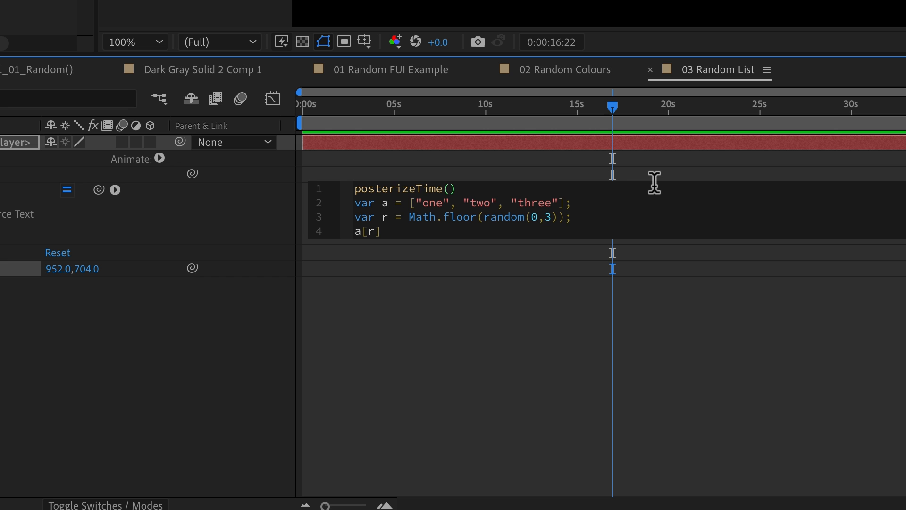
click(655, 182)
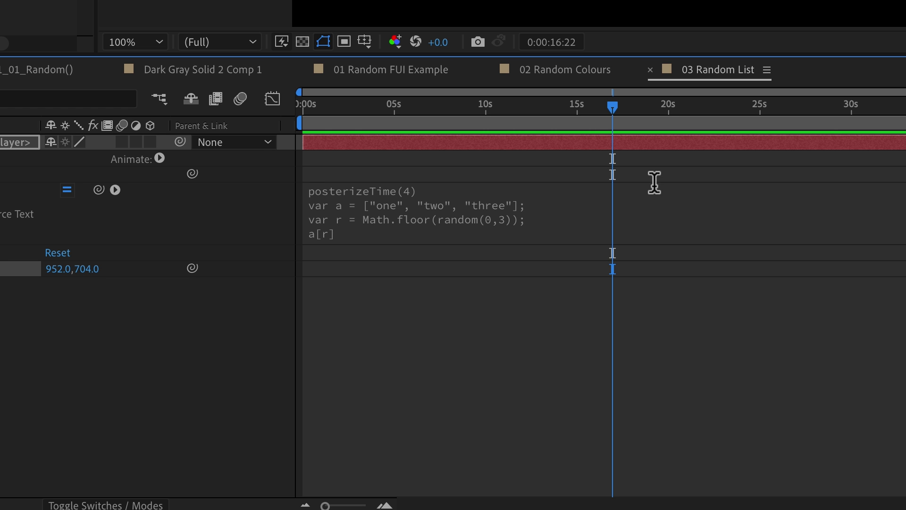
Scrub and play from about 18 seconds to confirm the word changes four times a second.
click(635, 110)
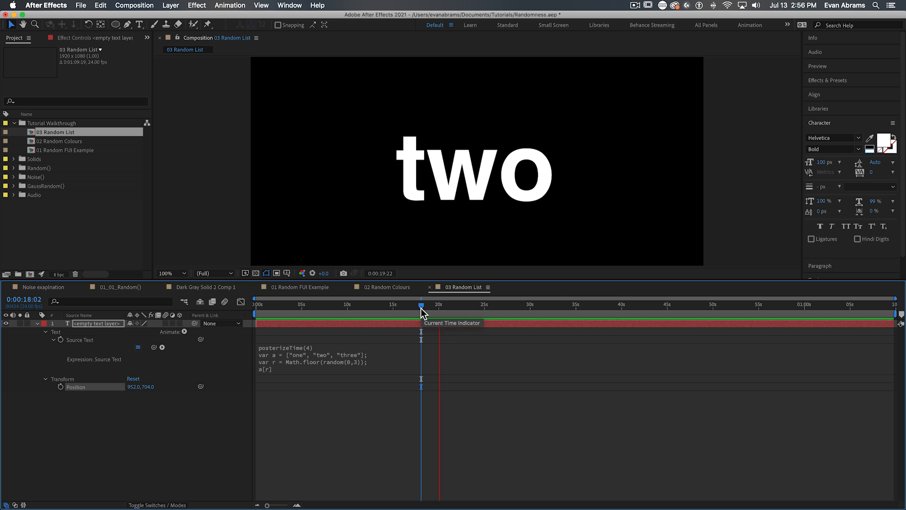
drag(422, 309, 432, 309)
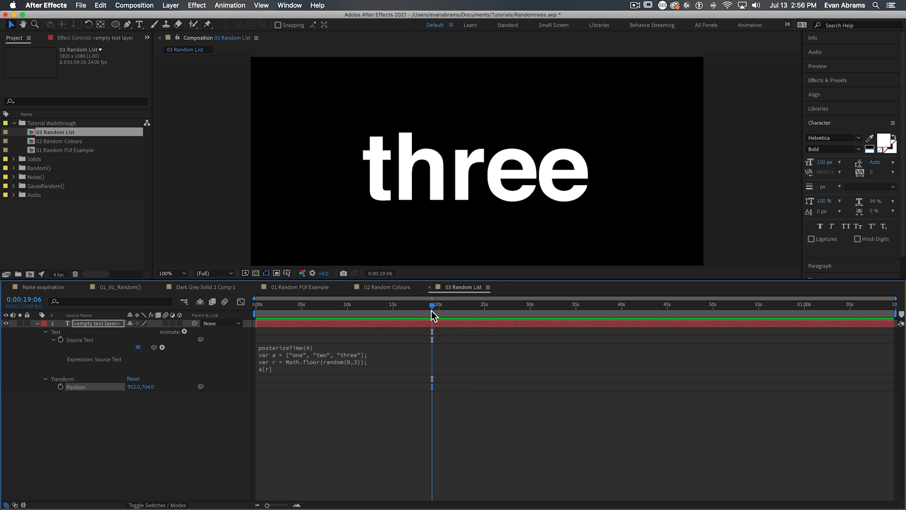
key(space)
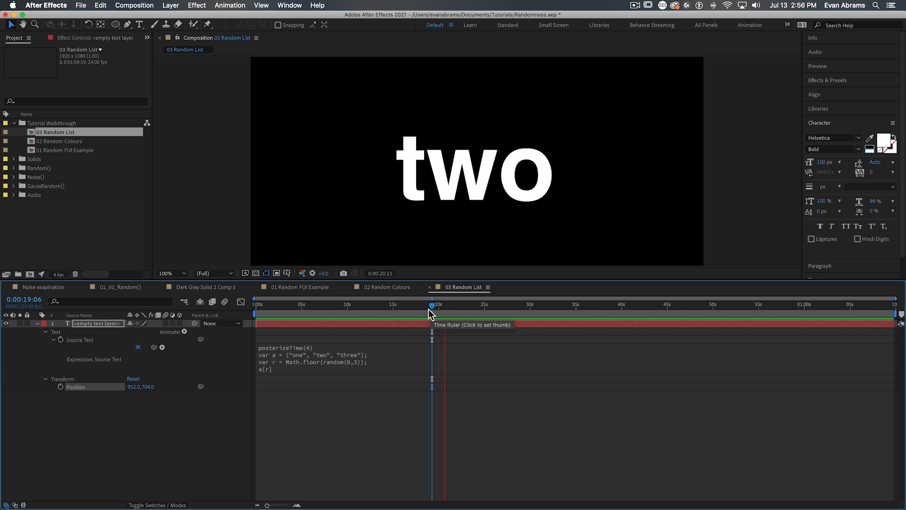
key(space)
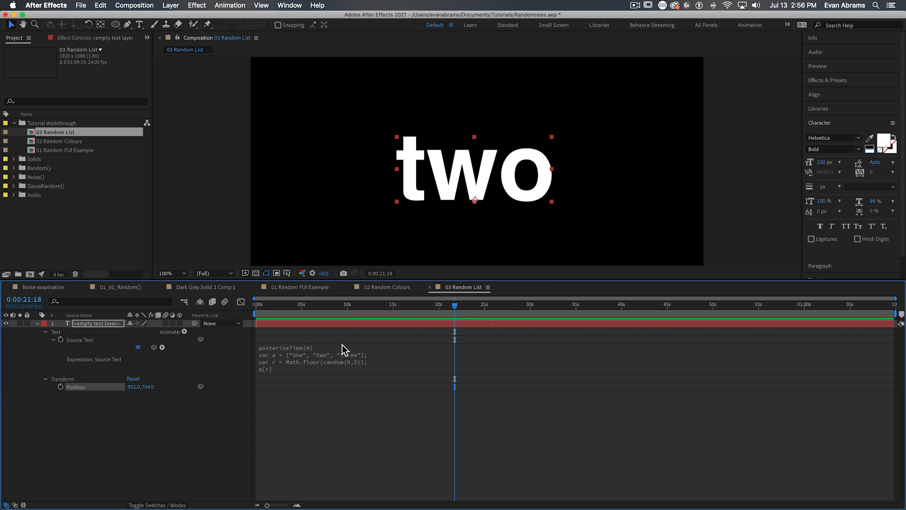
click(343, 348)
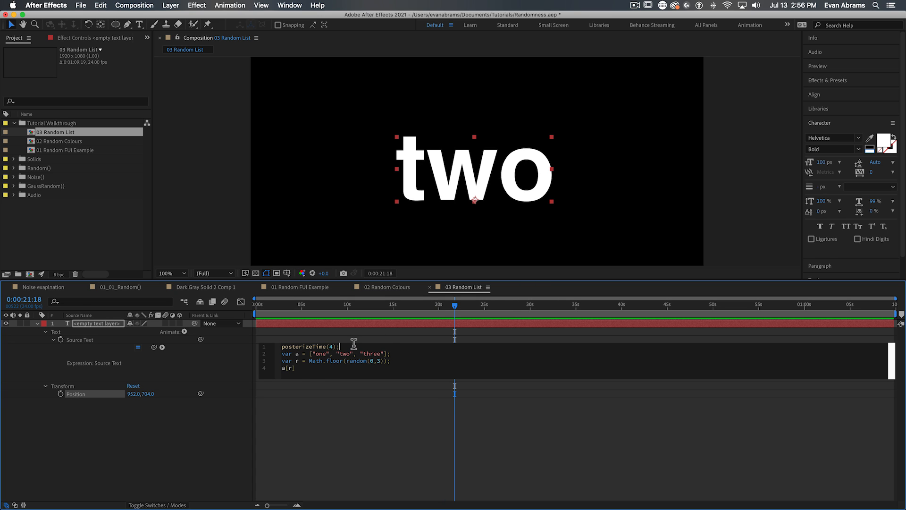
key(KP_Enter)
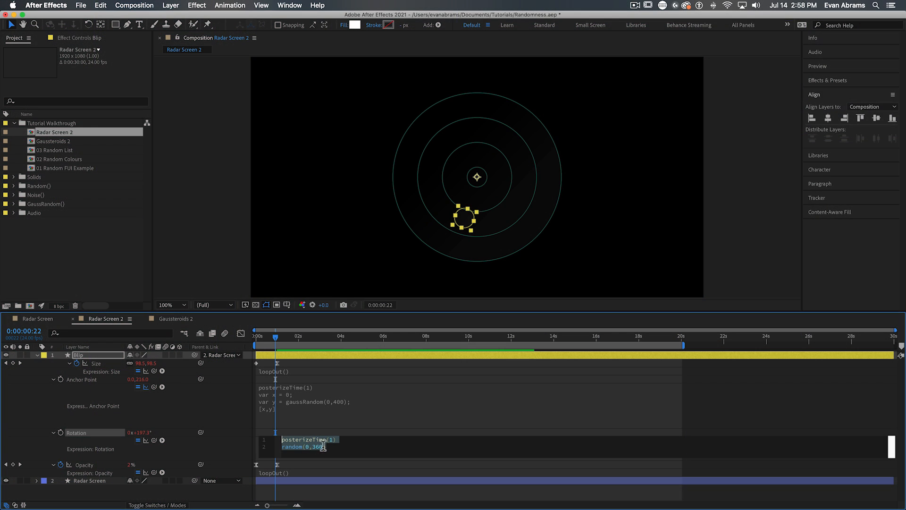
Inspect the Blip layer's gaussRandom Anchor Point expression, scrub to about 10 seconds, and commit it.
click(345, 405)
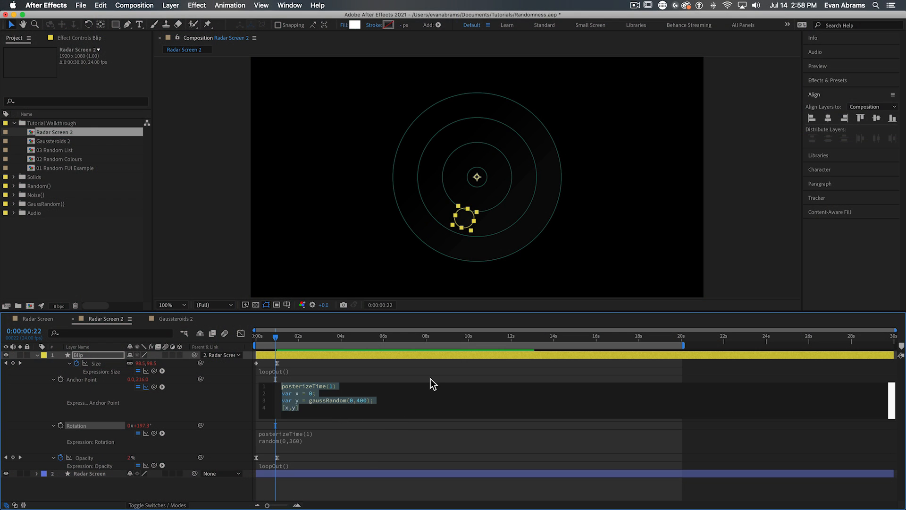
drag(277, 338, 358, 338)
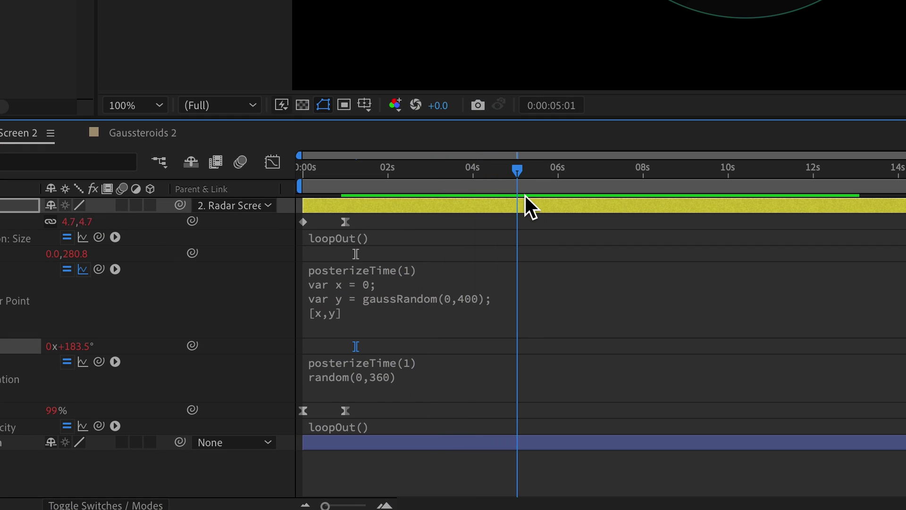
drag(526, 196, 737, 215)
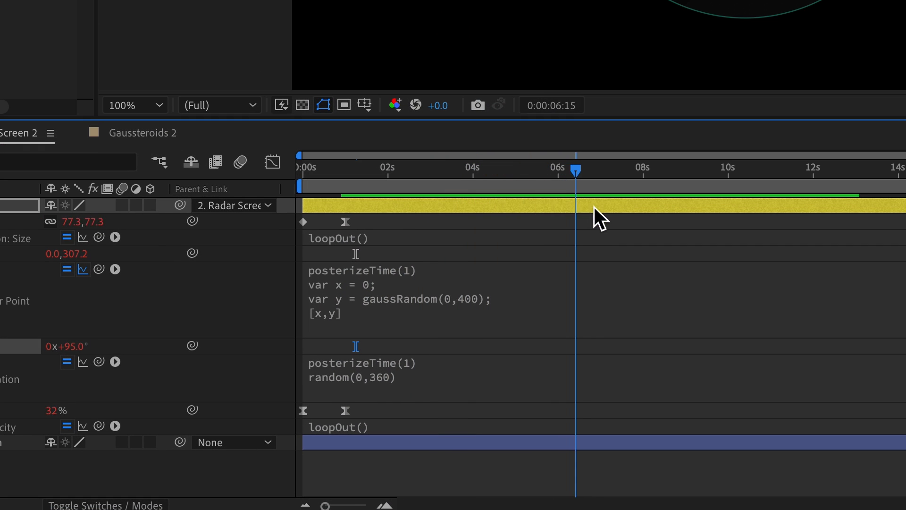
click(559, 310)
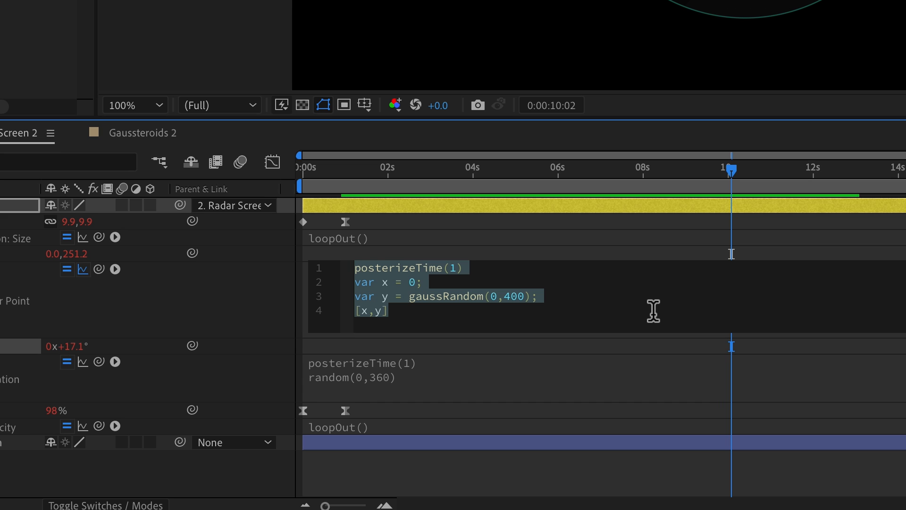
click(654, 310)
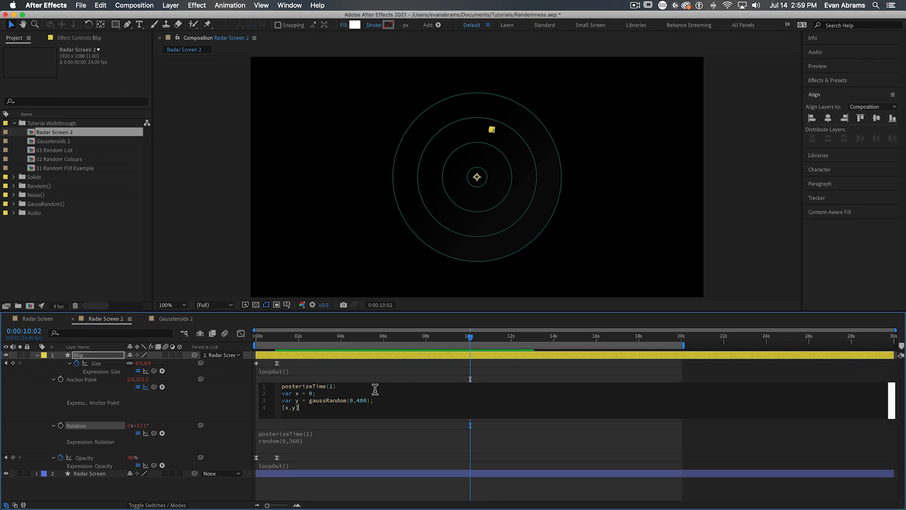
click(450, 339)
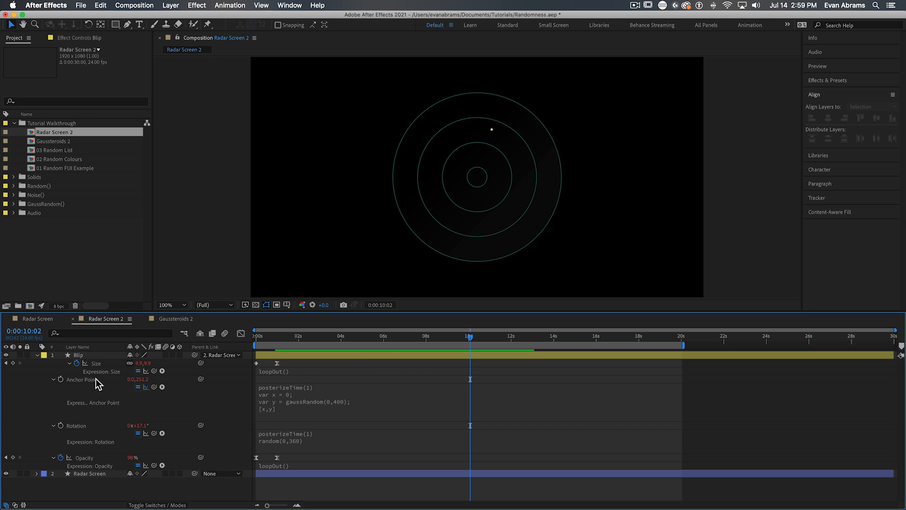
click(81, 380)
click(242, 334)
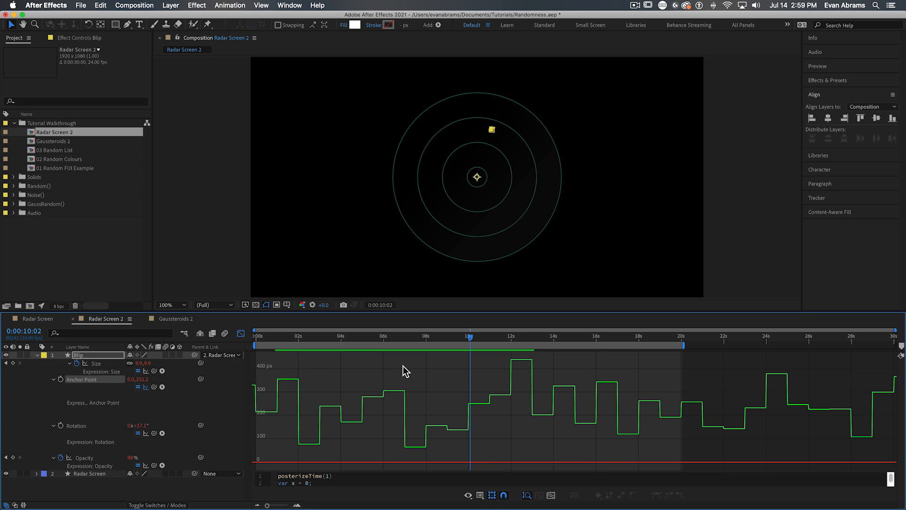
click(523, 337)
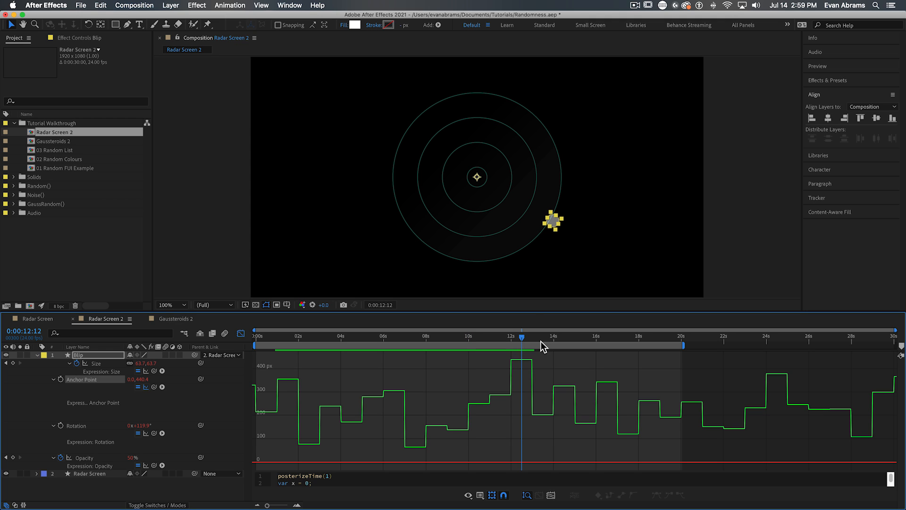
drag(266, 506, 272, 506)
click(242, 333)
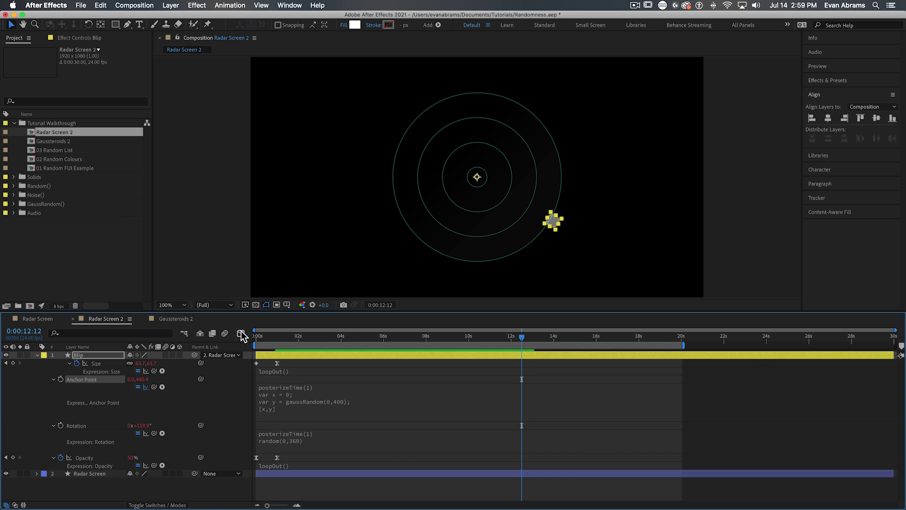
Wrap the anchor-point gaussRandom(0,400) in clamp(...,0,400) so it stays within 0–400.
click(343, 406)
click(309, 401)
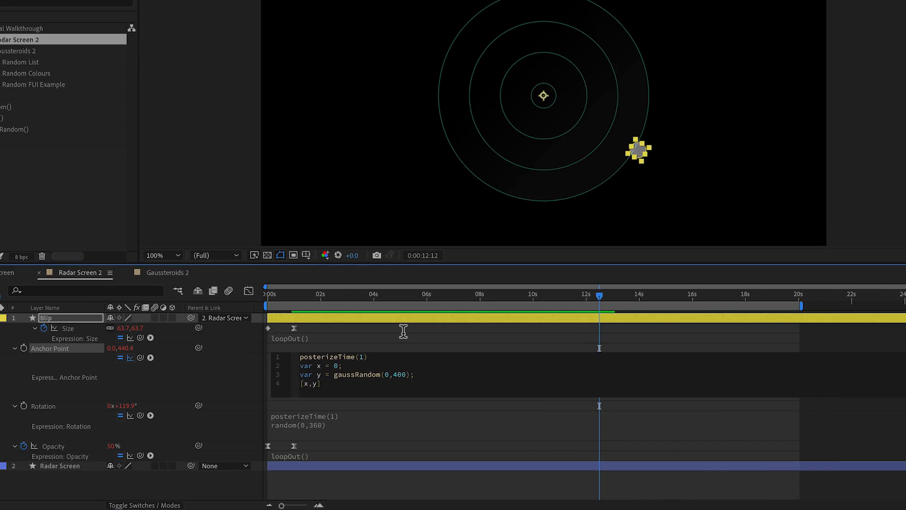
text(clamp()
key(Delete)
key(Right)
key(Right)
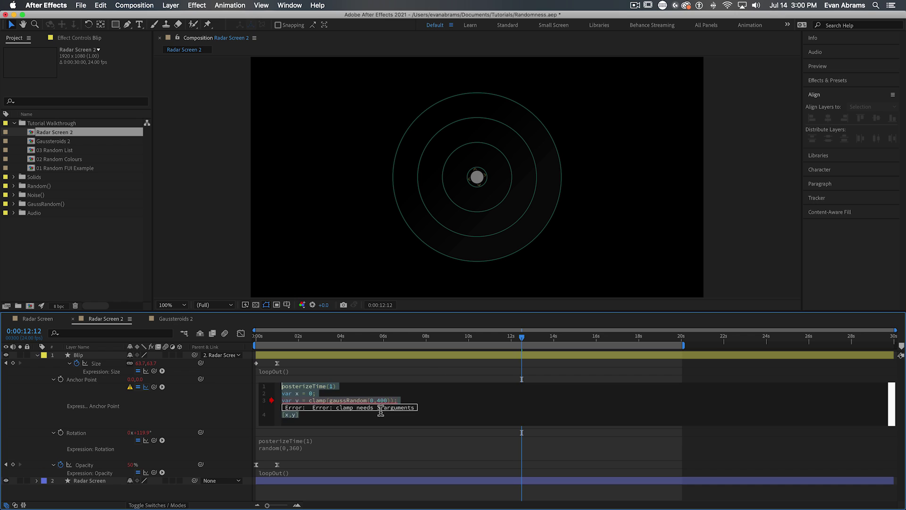
text(),0,)
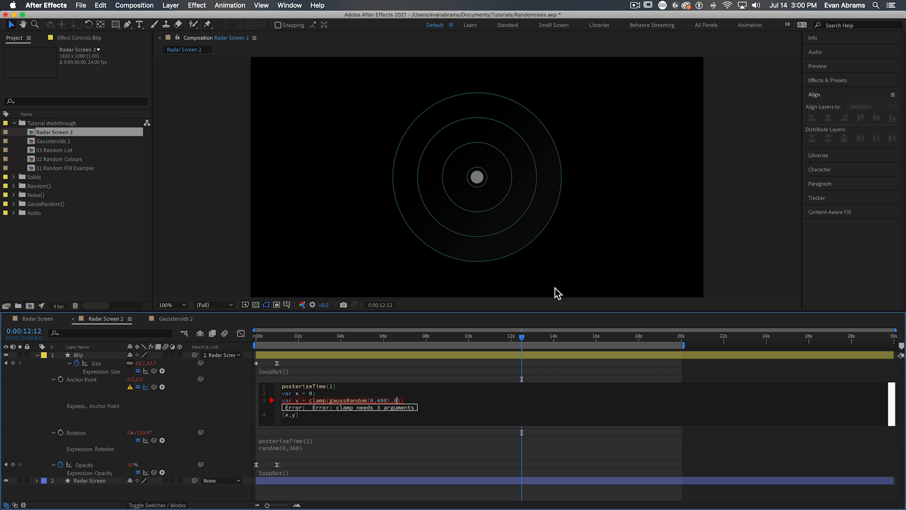
text(400)
click(555, 289)
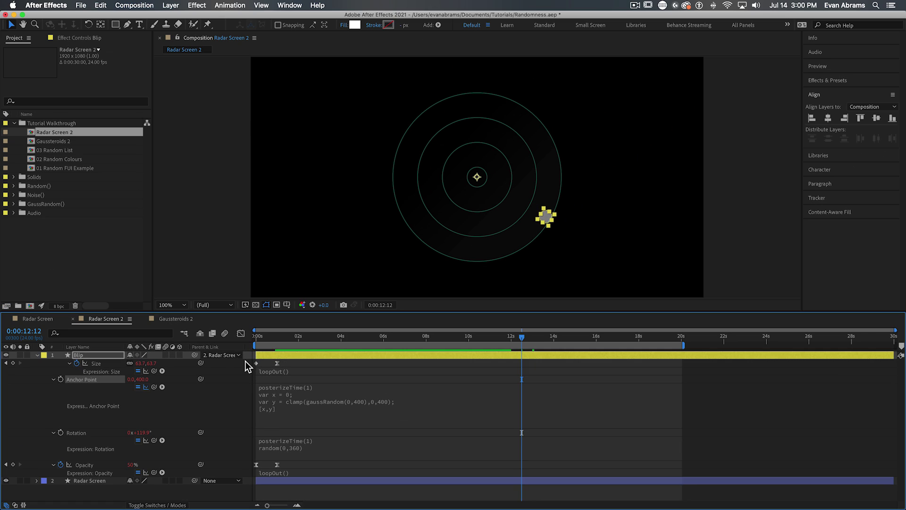
Graph the clamped anchor values and preview the blip from around 4 seconds.
click(241, 333)
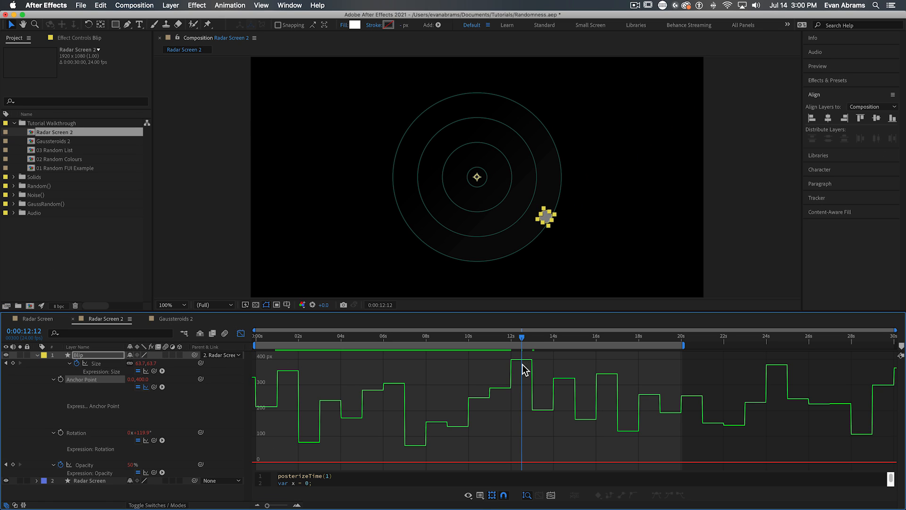
drag(519, 341, 341, 343)
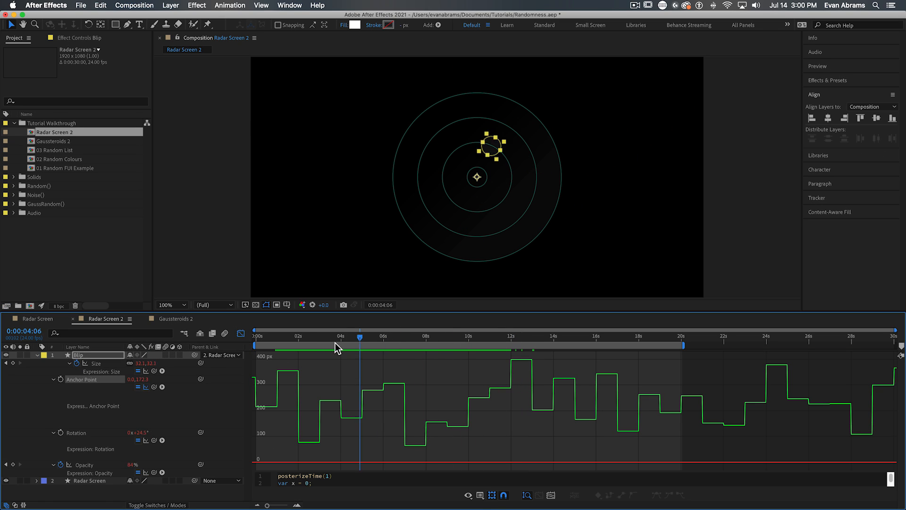
key(space)
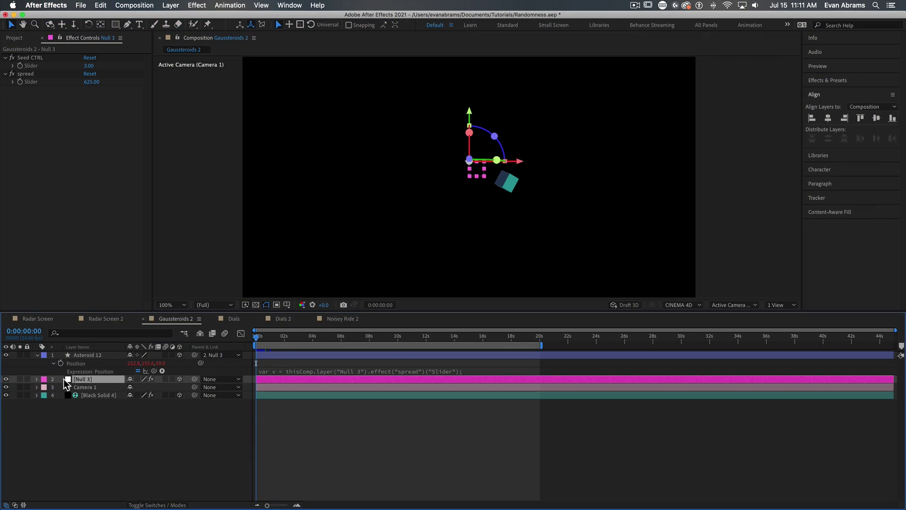
Reveal the Null 3 layer's controls in the Gaussteroids 2 comp.
click(37, 379)
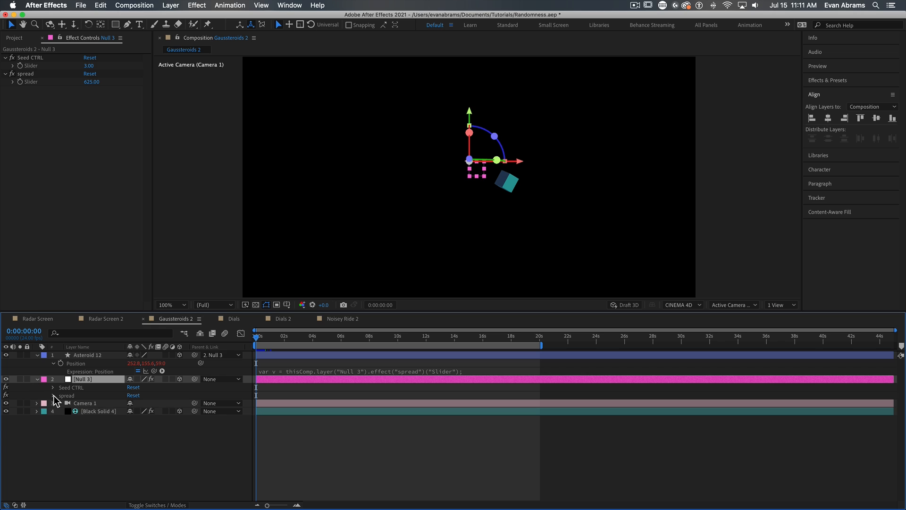
Expand Null 3's Seed CTRL and spread sliders and Asteroid 12's full gaussRandom position expression for editing.
click(57, 395)
click(61, 422)
click(192, 454)
click(288, 372)
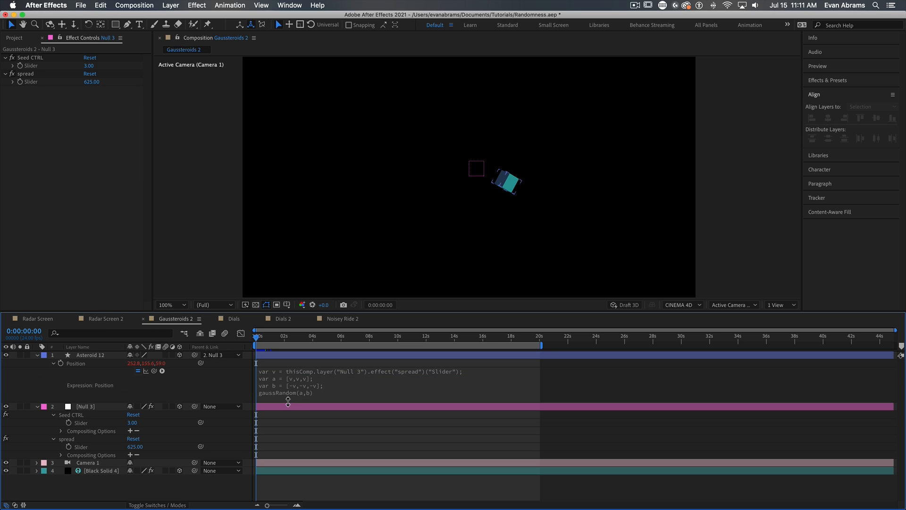
click(314, 396)
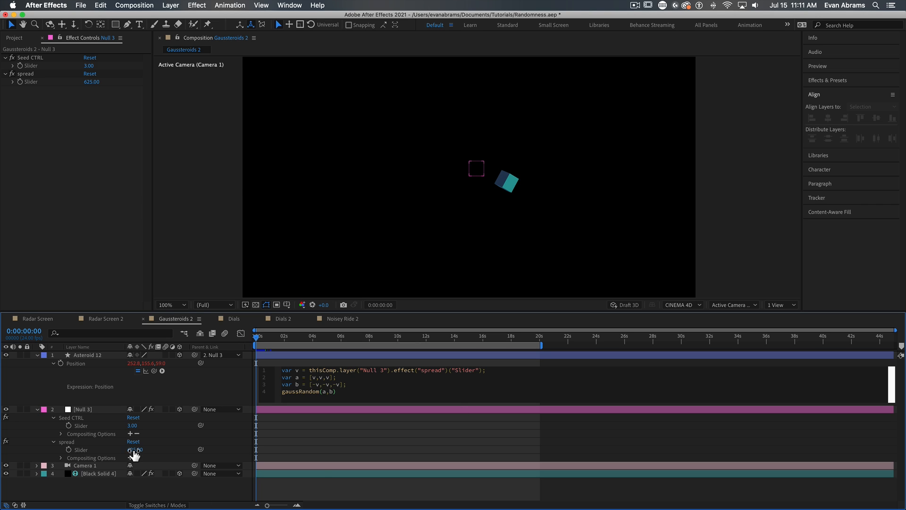
click(281, 354)
Duplicate Asteroid 12 into nine copies, raise Null 3's spread to 540 and preview the scattered field.
key(super+d)
key(super+d)
key(super+d)
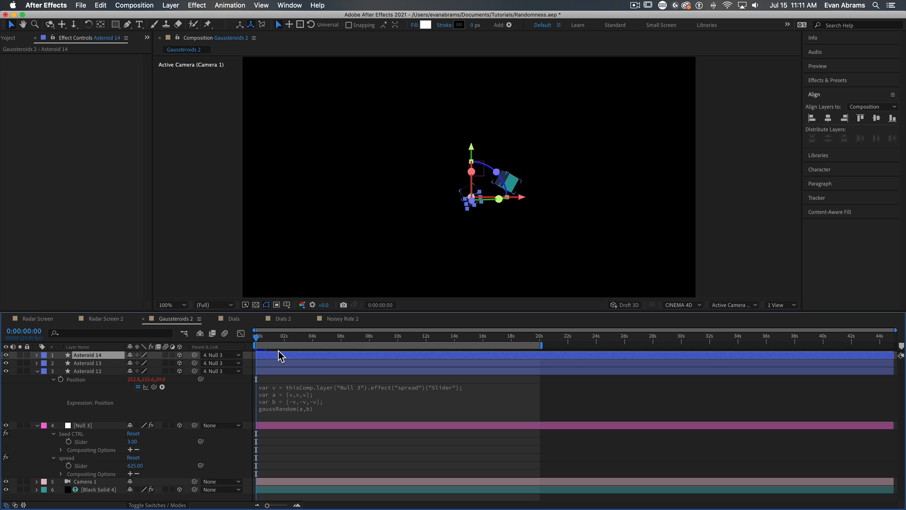
key(super+d)
key(super+d)
key(super+d)
scroll(50, 433, down, 3)
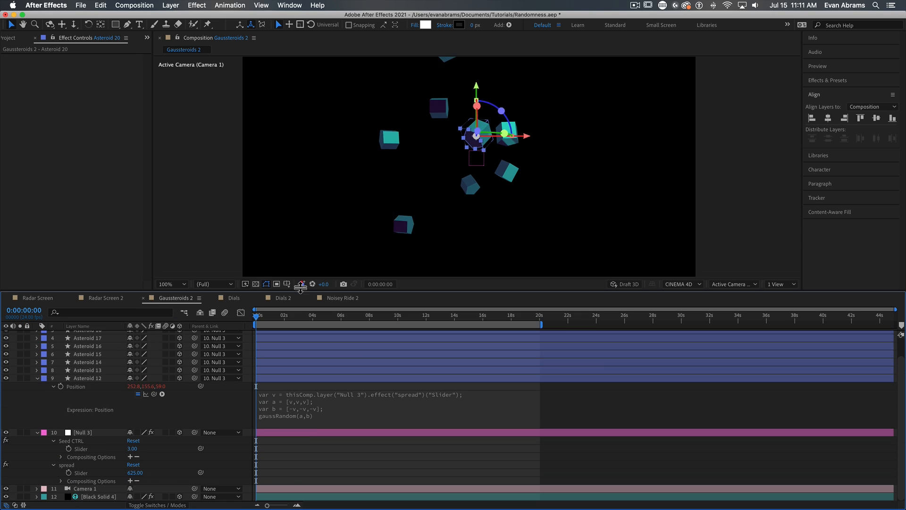
drag(453, 312, 453, 249)
click(73, 451)
drag(74, 450, 76, 450)
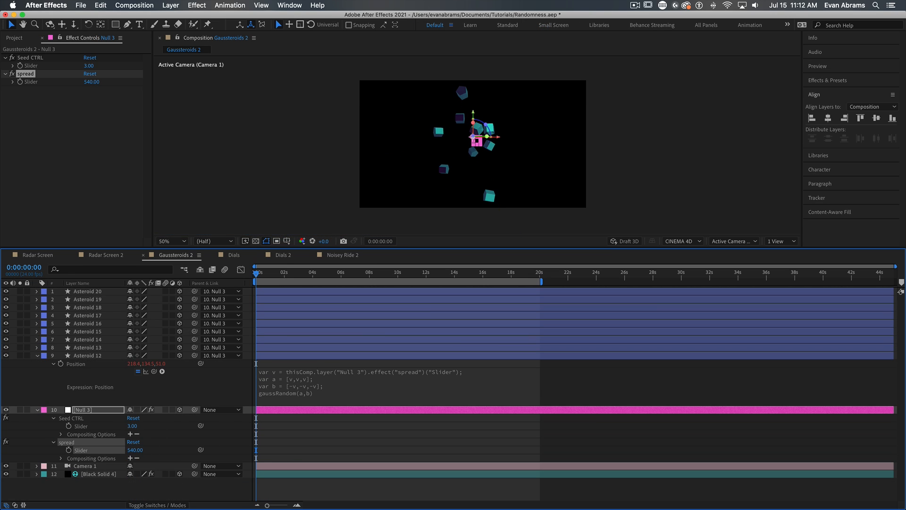
key(space)
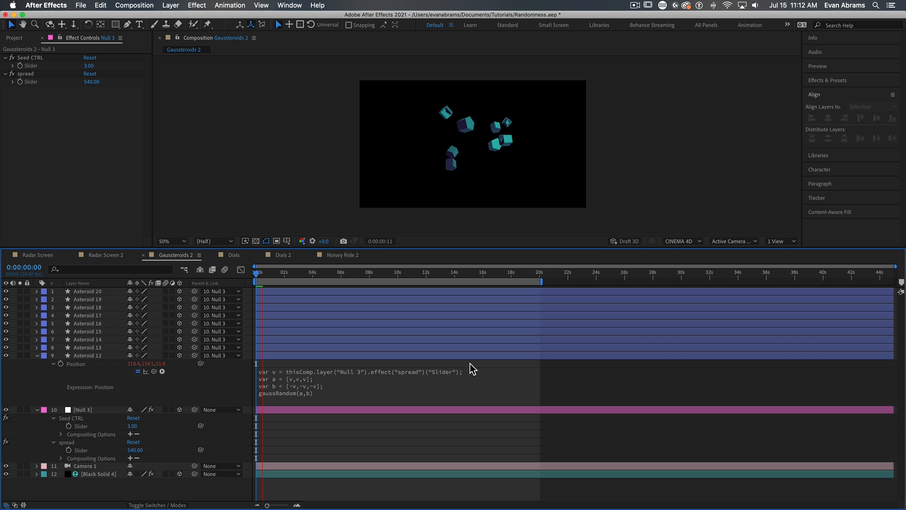
click(268, 276)
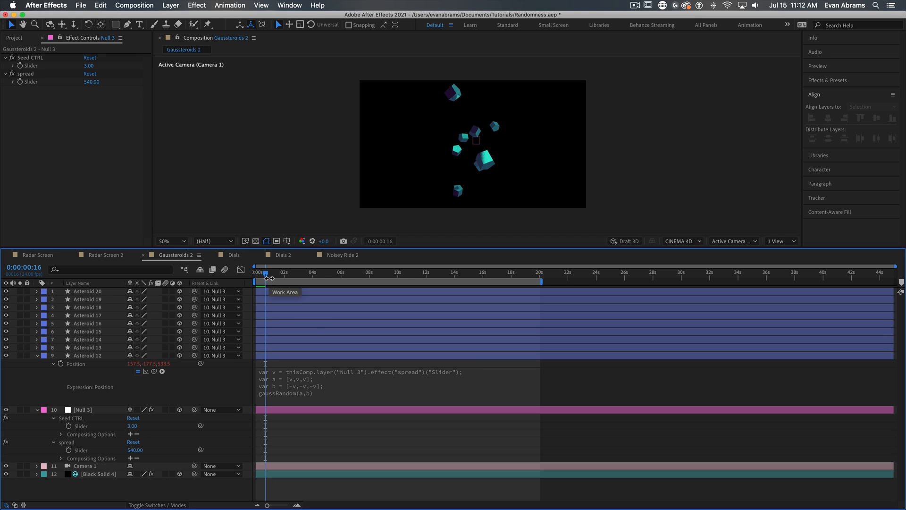
drag(268, 276, 256, 276)
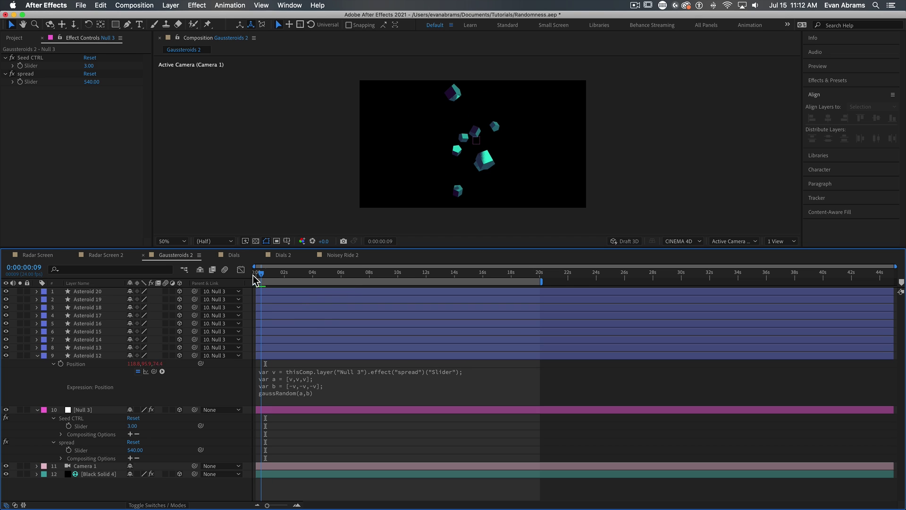
Select the asteroid copies 13 through 20 for removal.
click(311, 292)
shift+click(301, 349)
Delete the duplicates and start Asteroid 12's position expression with seedRandom(12).
key(Delete)
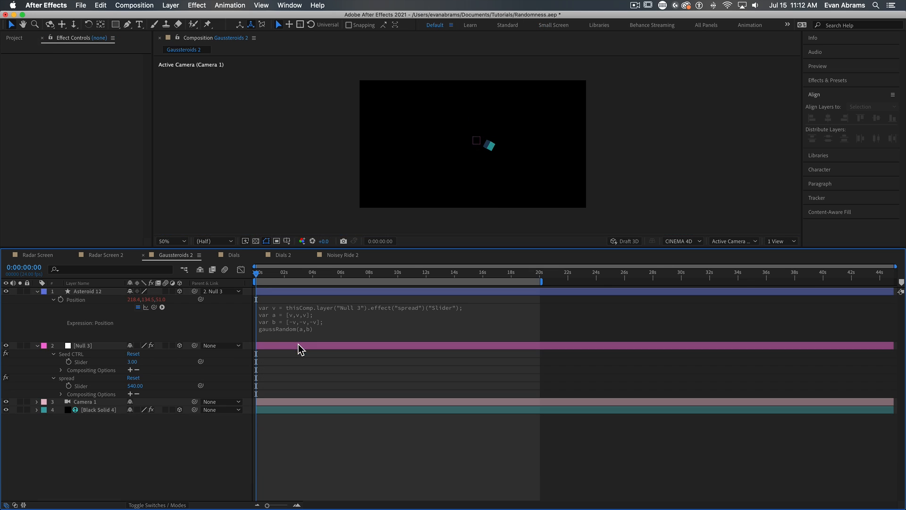
click(357, 325)
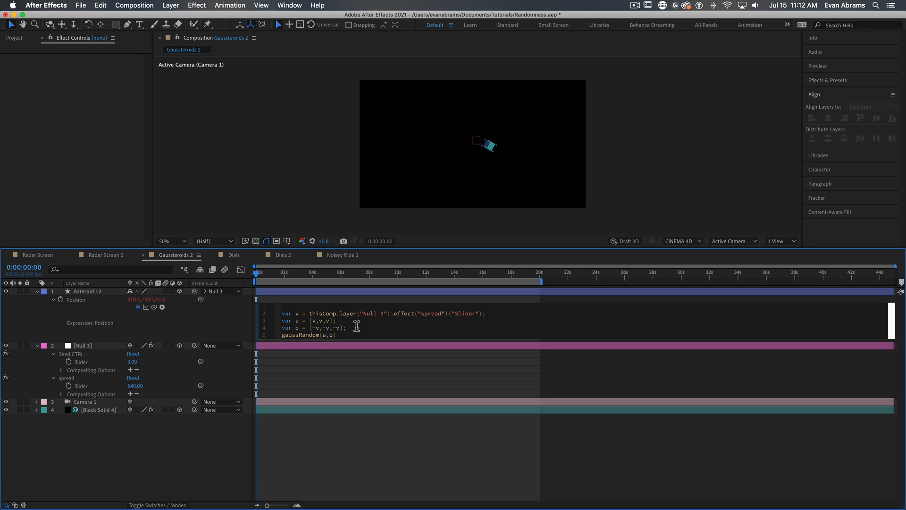
text(seedRandom(12)
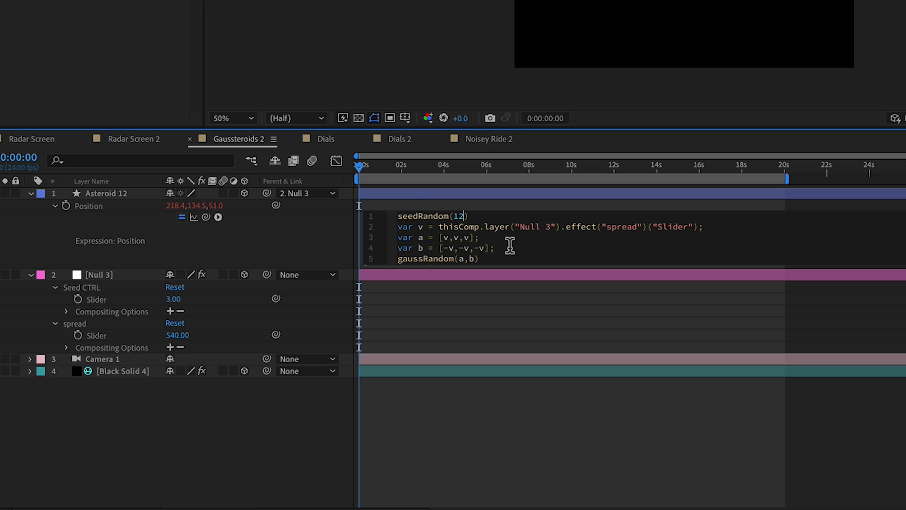
key(KP_Enter)
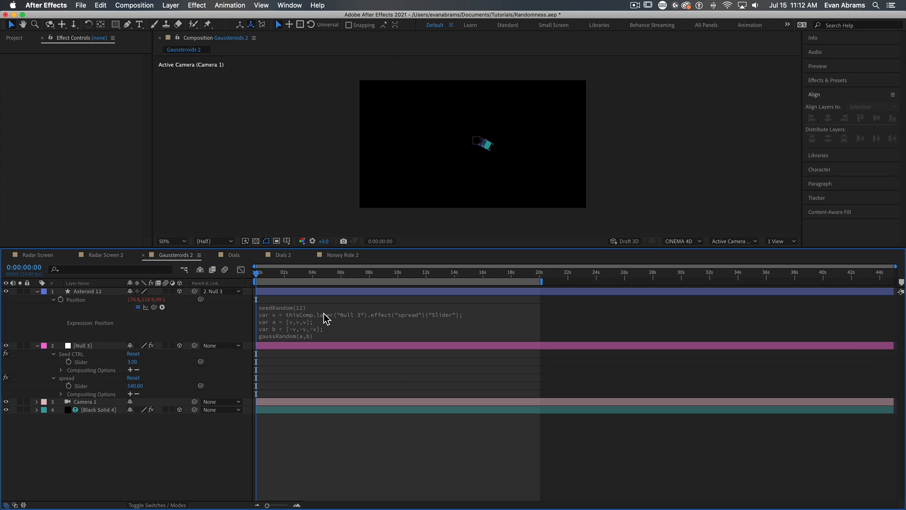
Try seeds 100 and 256, relocating the asteroid each time.
double_click(322, 380)
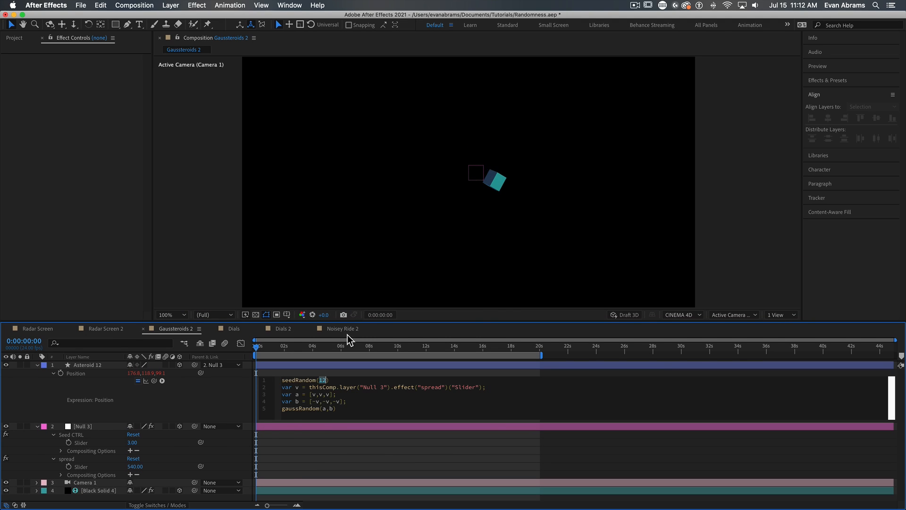
text(100)
key(KP_Enter)
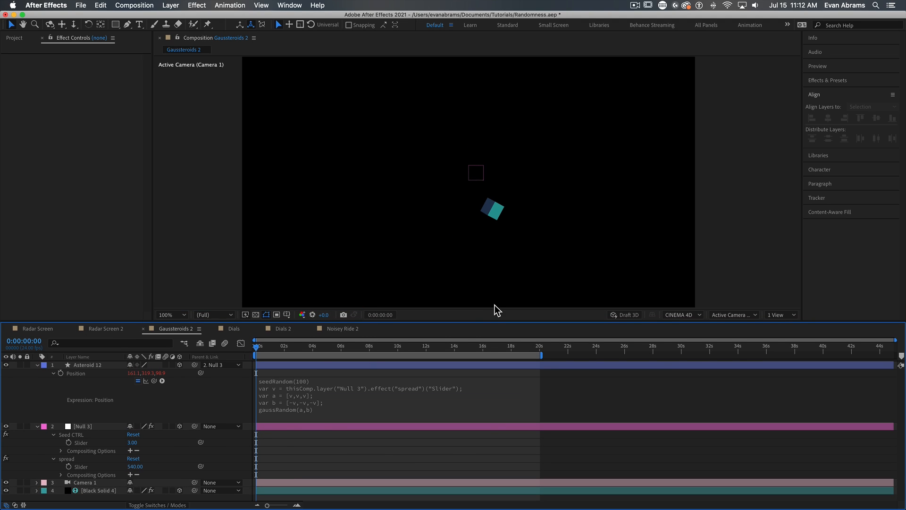
click(340, 380)
double_click(326, 380)
text(256)
key(KP_Enter)
click(319, 380)
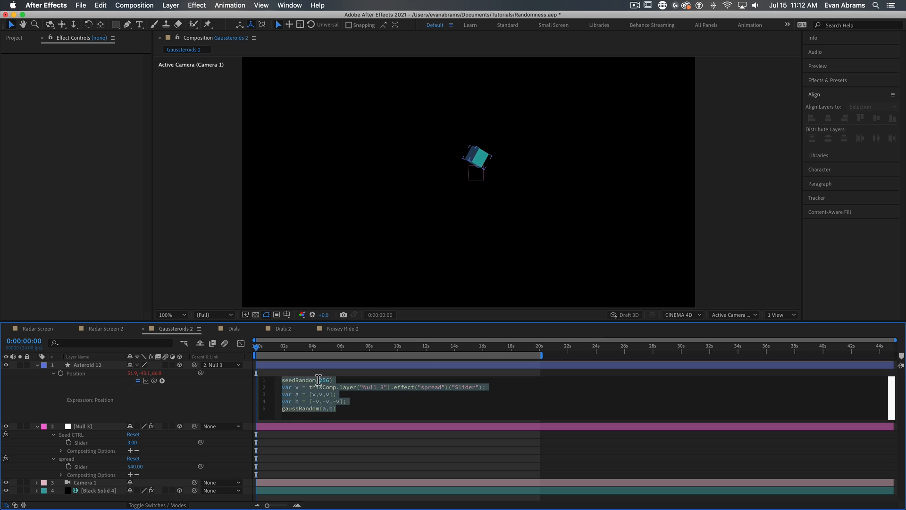
Change the seed to 666 and reselect the number for the next edit.
double_click(322, 380)
text(666)
key(KP_Enter)
click(318, 380)
key(KP_Enter)
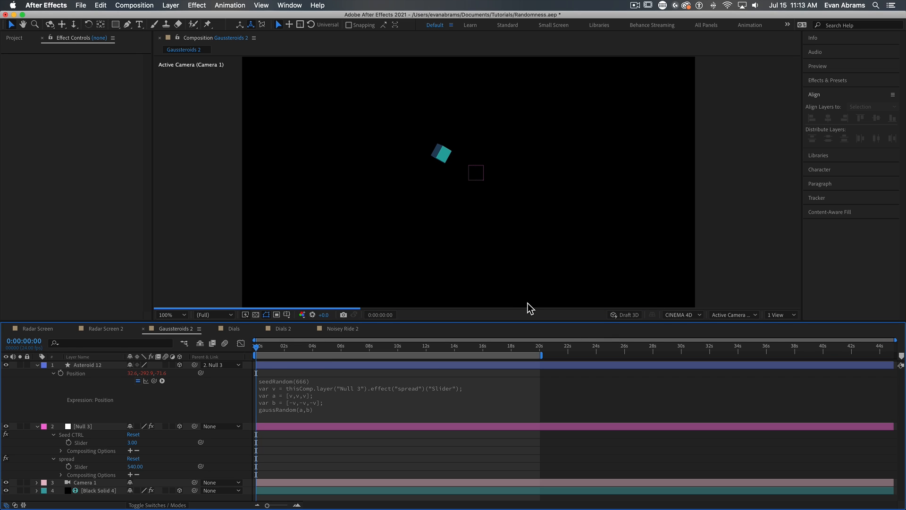
click(343, 387)
double_click(325, 380)
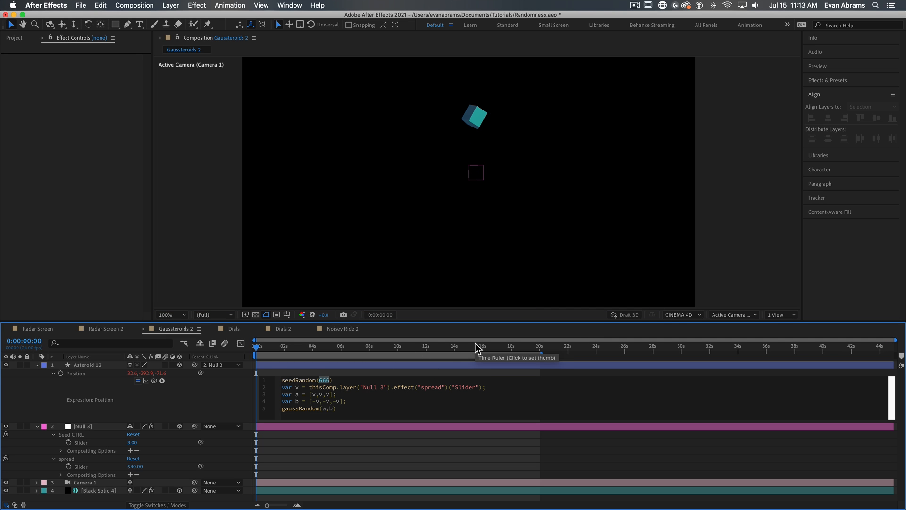
text(s)
Link var s to Null 3's Seed CTRL slider and seed the asteroid with it.
key(Home)
text(var s =)
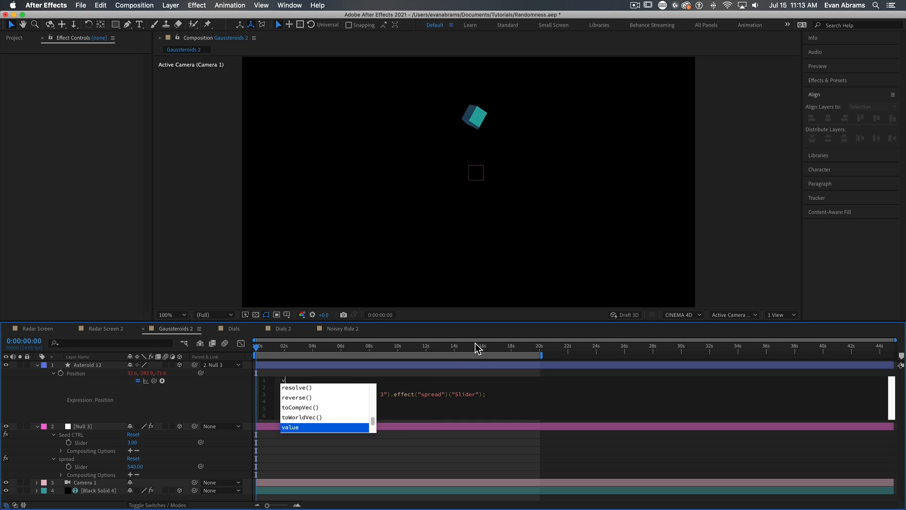
drag(134, 435, 132, 442)
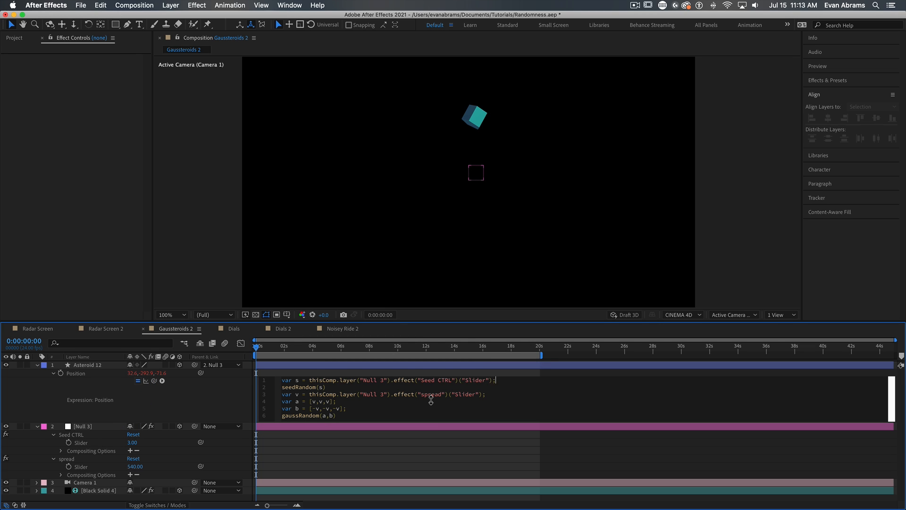
click(71, 453)
click(132, 441)
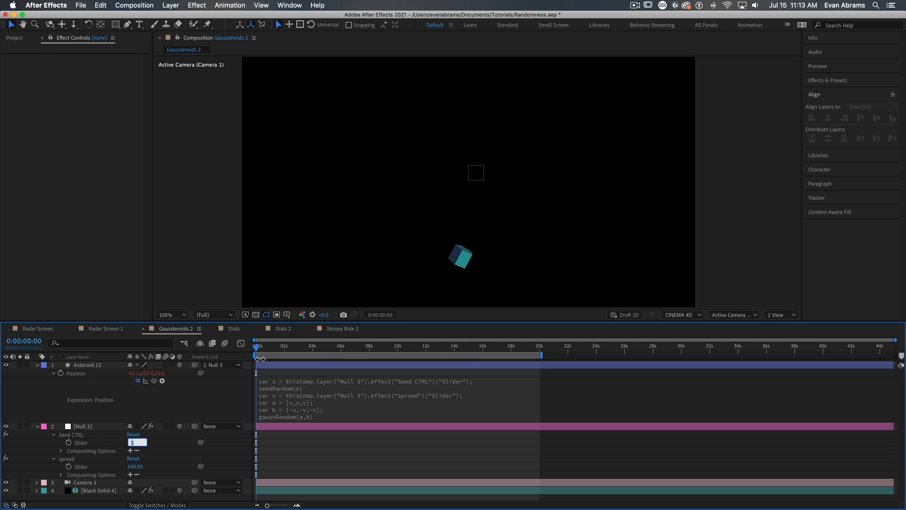
text(5)
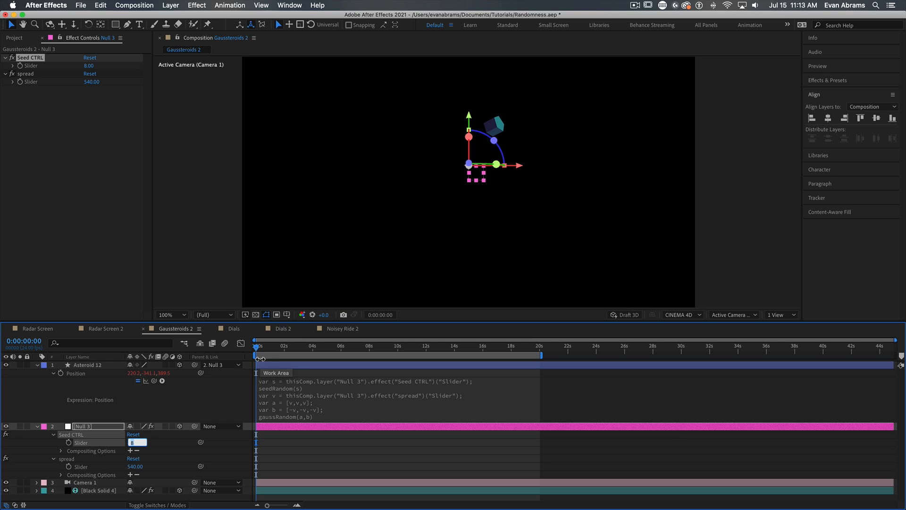
Make the seed timeless with seedRandom(s,true) and scrub to confirm the asteroid stays still.
click(354, 386)
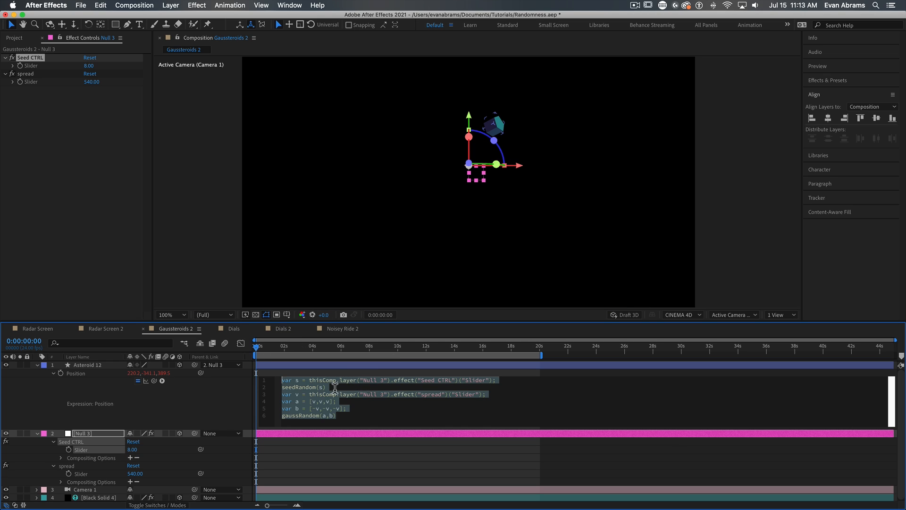
text(,true)
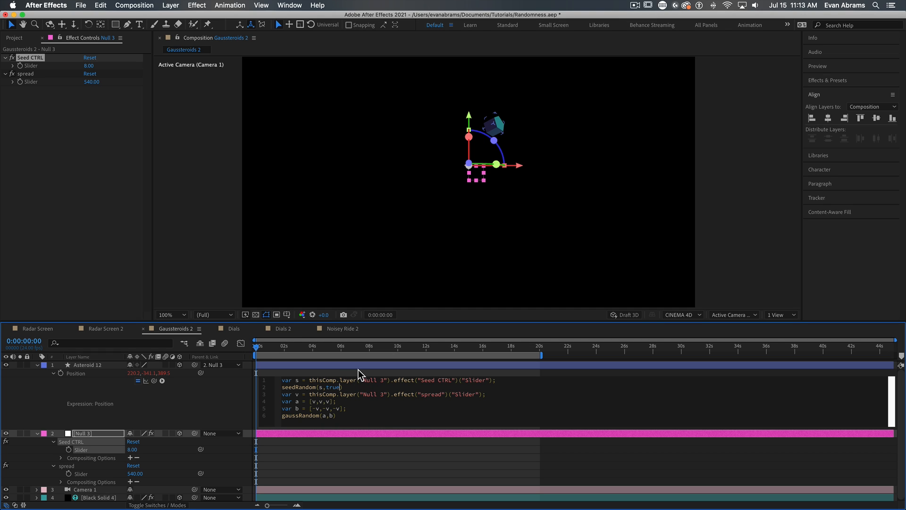
click(347, 373)
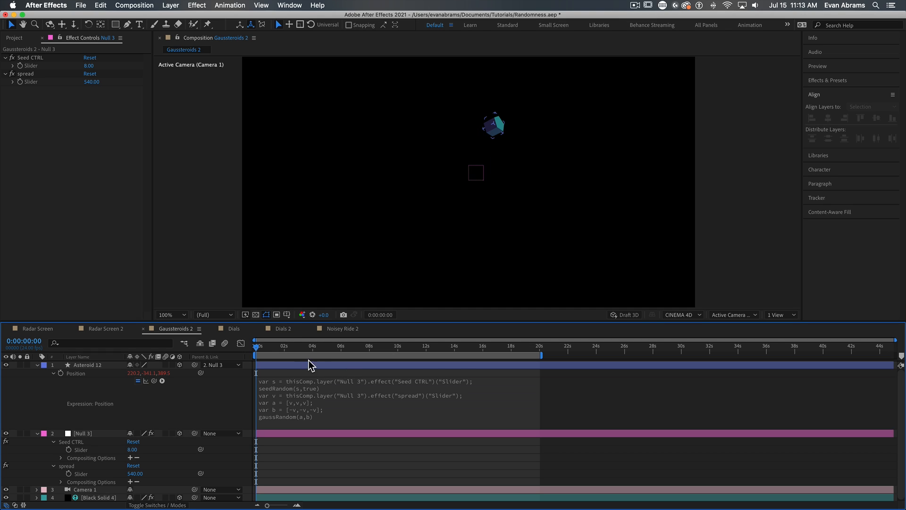
drag(259, 348, 341, 350)
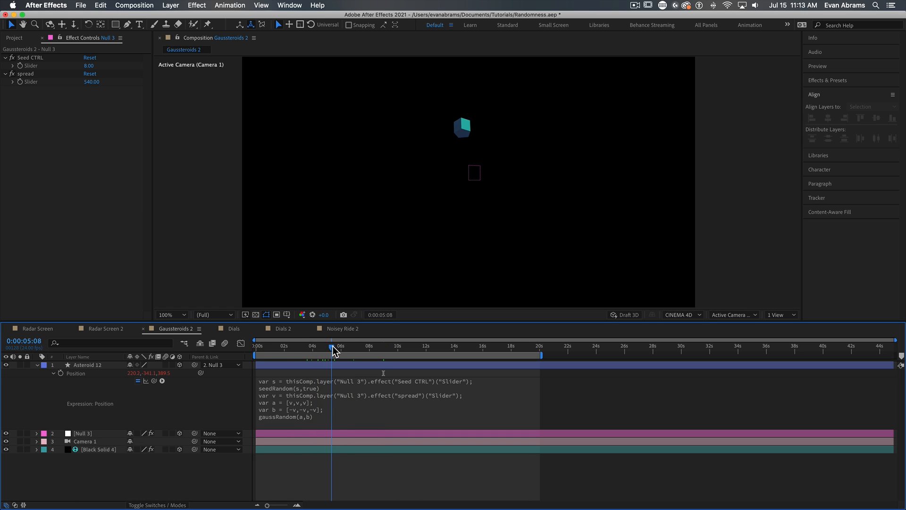
Duplicate Asteroid 12 into nine asteroids and scrub Seed CTRL to 15 to reshuffle them.
click(291, 369)
key(super+d)
key(super+d)
key(super+d)
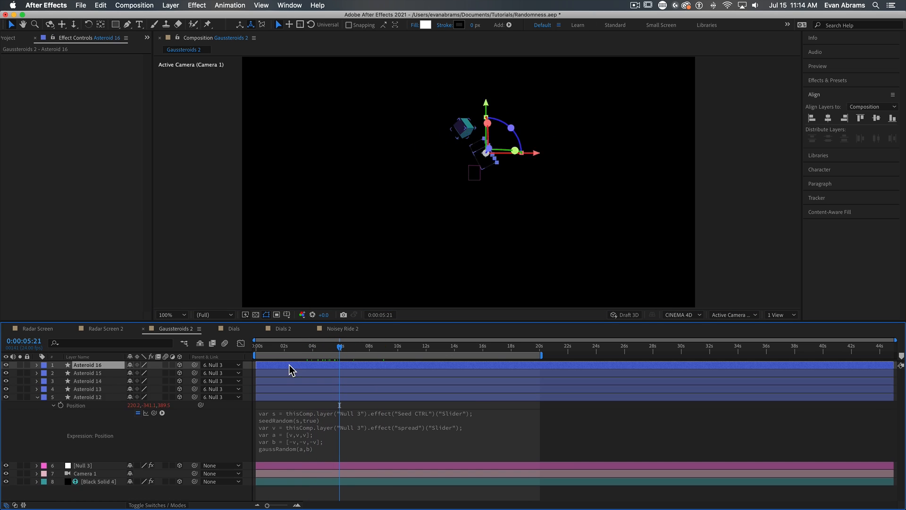
click(304, 497)
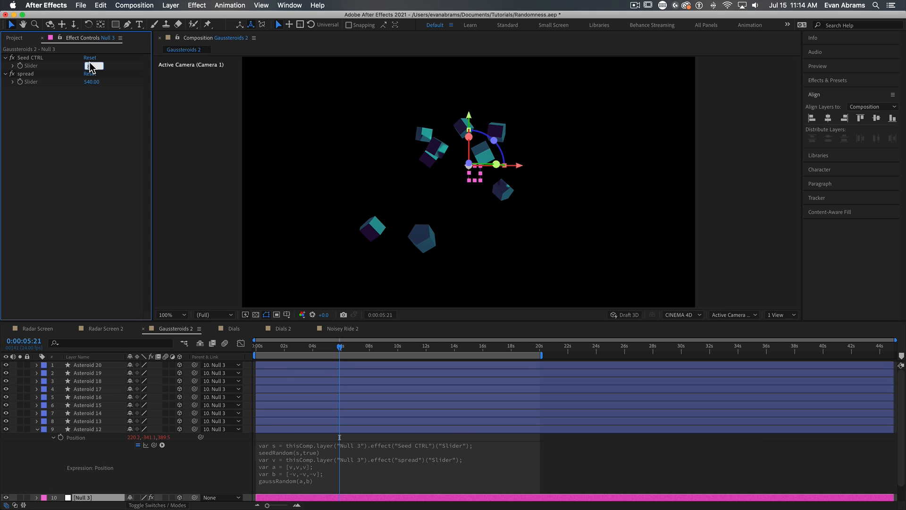
drag(89, 66, 91, 65)
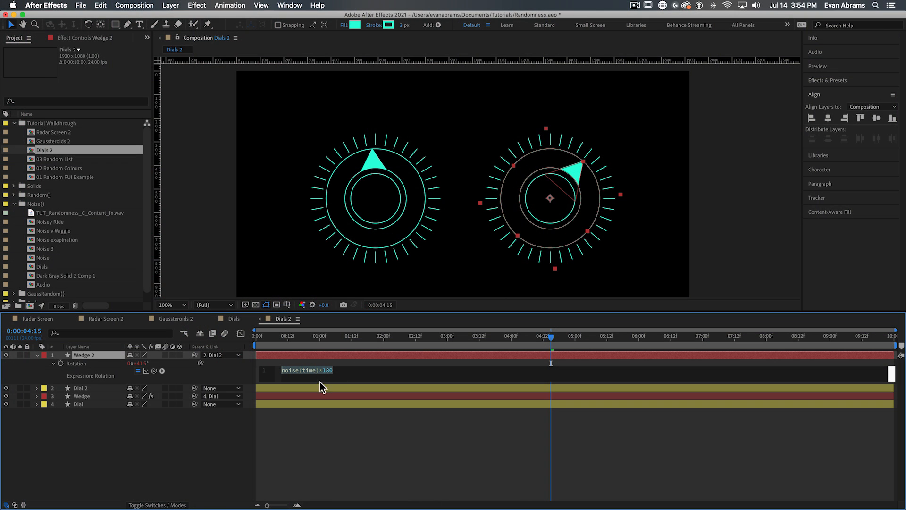
Solo Wedge 2 and Dial 2, play their noise-driven wobble to about 1 second, then unsolo.
drag(284, 336, 276, 338)
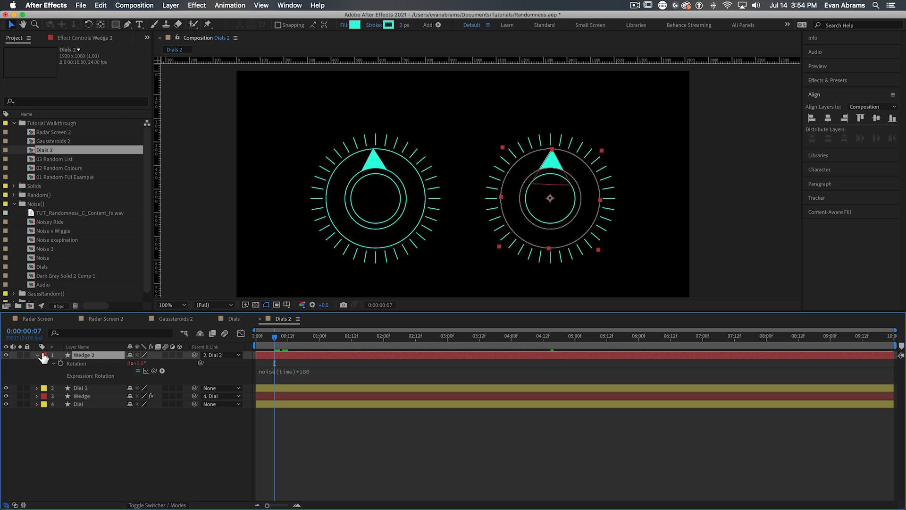
click(20, 356)
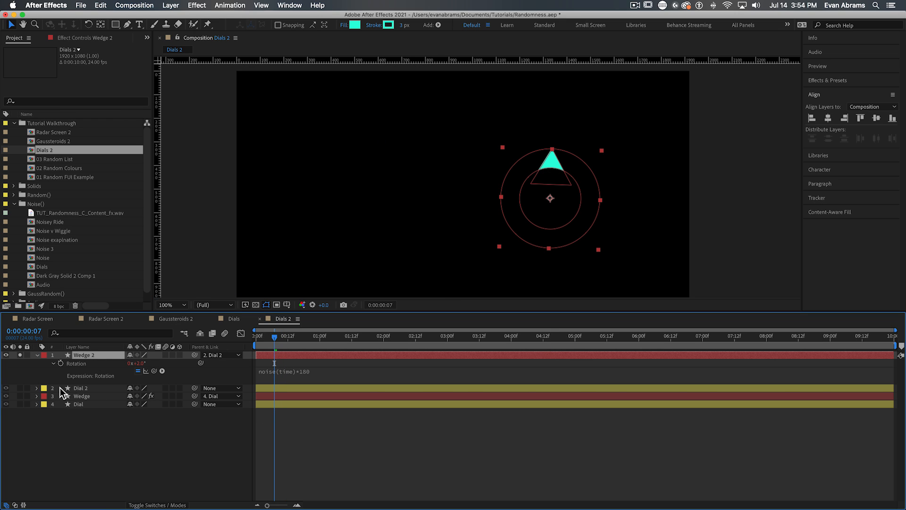
click(20, 388)
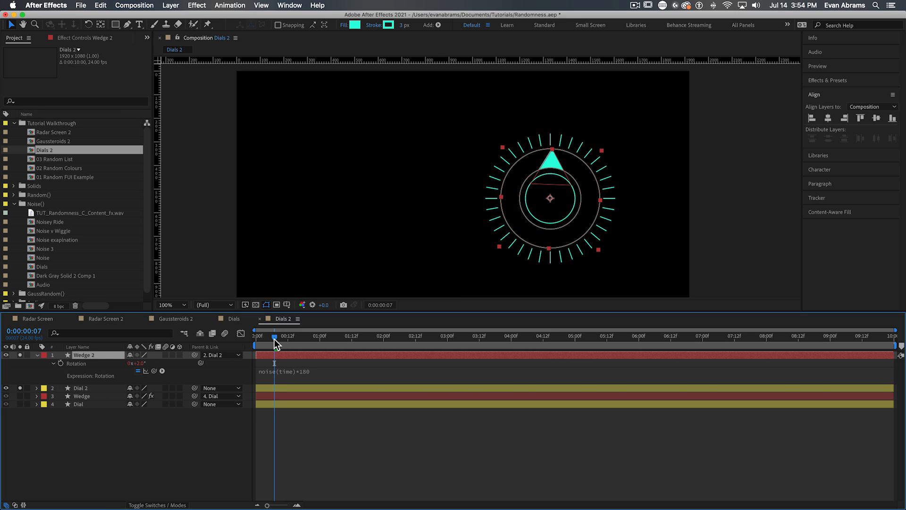
key(space)
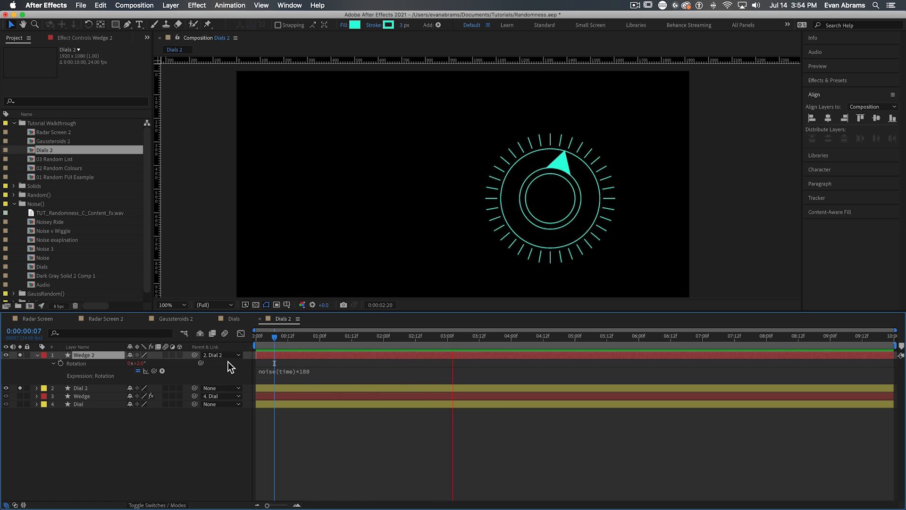
mouse_move(337, 336)
mouse_down()
mouse_move(306, 336)
mouse_move(327, 343)
mouse_move(363, 337)
mouse_up()
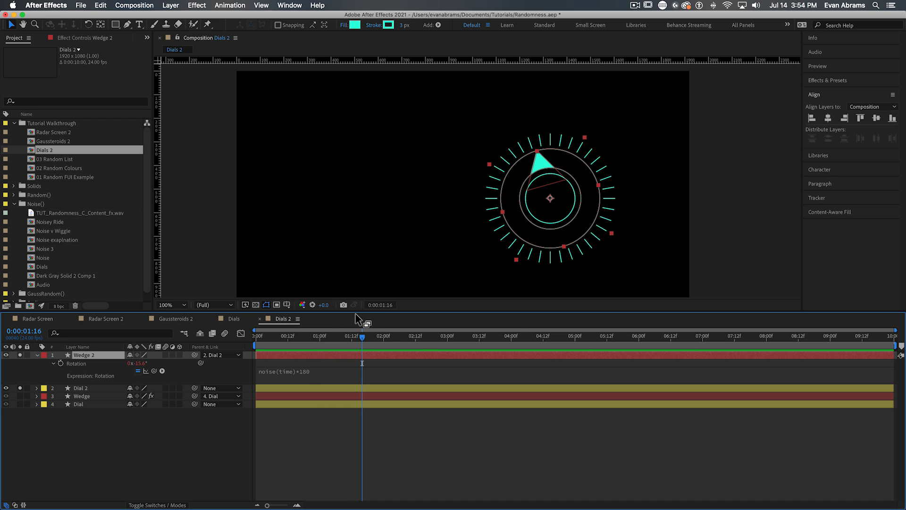
click(30, 354)
Isolate the first Wedge and Dial layers and reveal Wedge's Slider Control and Rotation expression.
click(29, 362)
click(78, 371)
shift+click(78, 379)
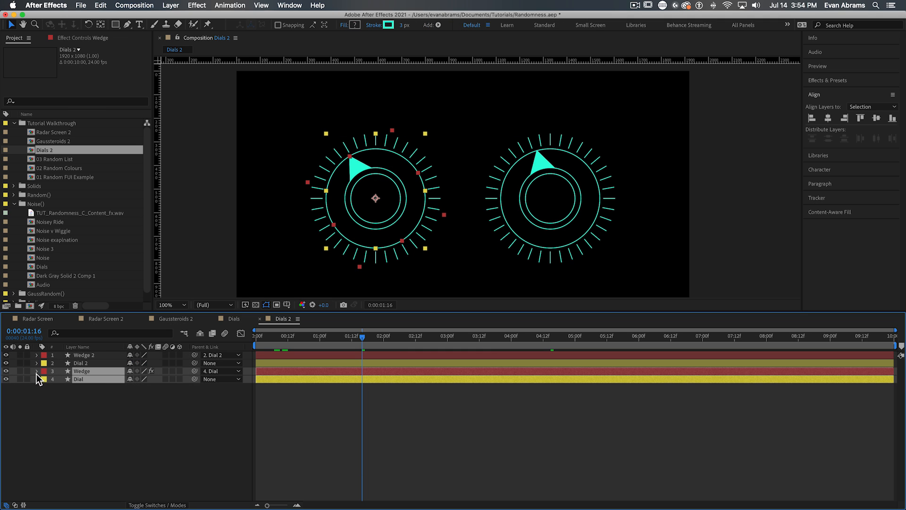
key(e)
key(e)
click(107, 435)
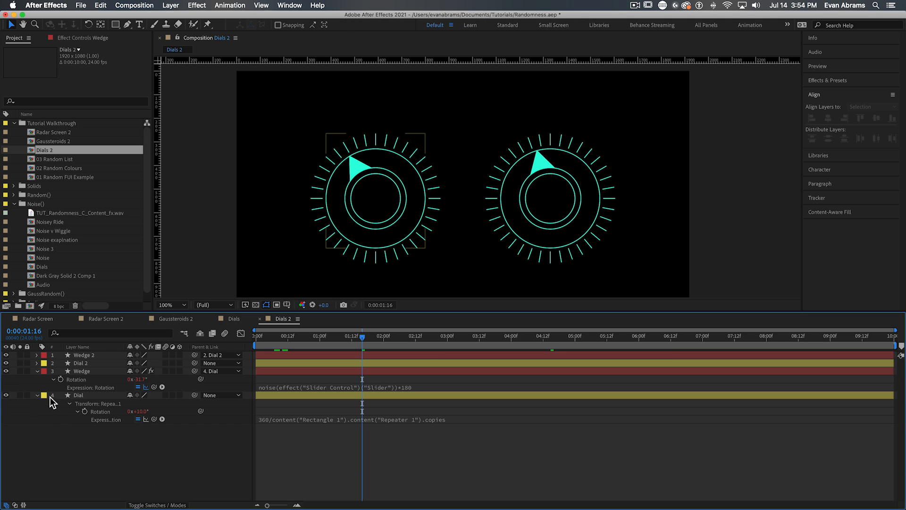
click(39, 395)
click(39, 371)
click(82, 372)
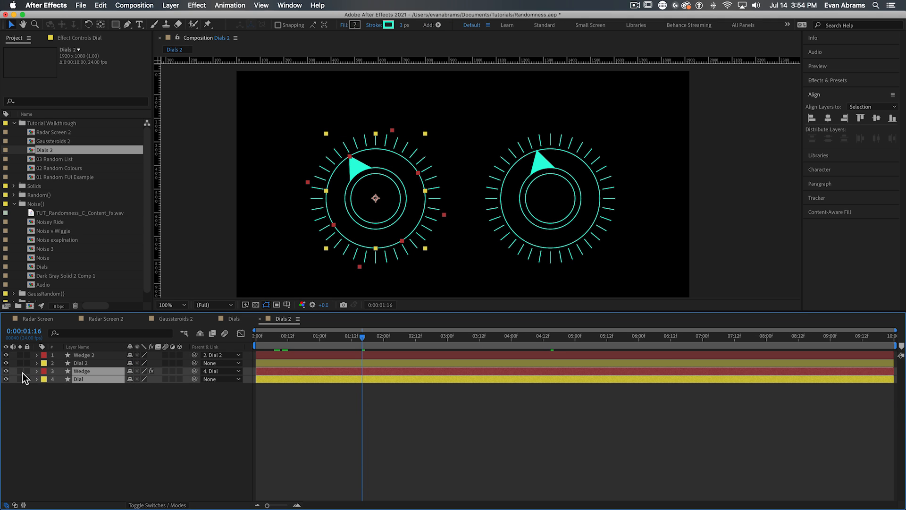
click(21, 371)
click(19, 378)
key(u)
key(u)
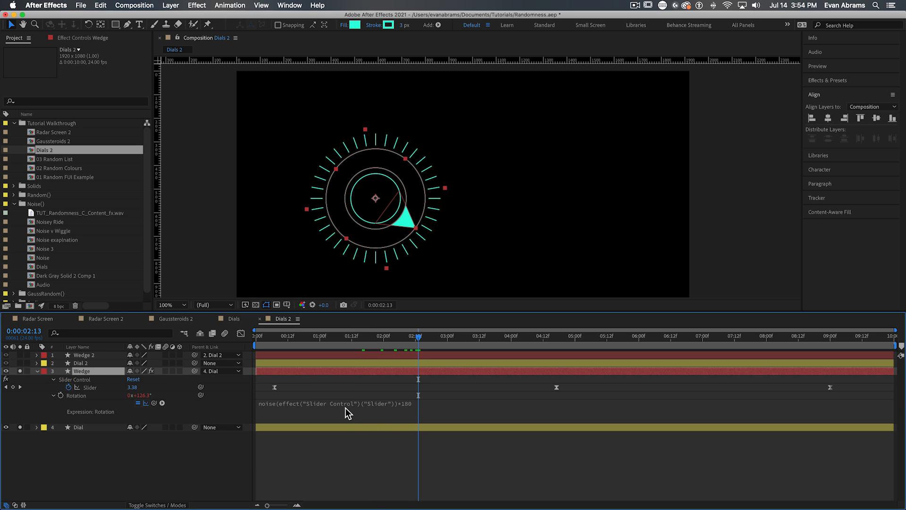
Inspect the slider-times-180 noise Rotation expression and pick the Slider property.
click(346, 404)
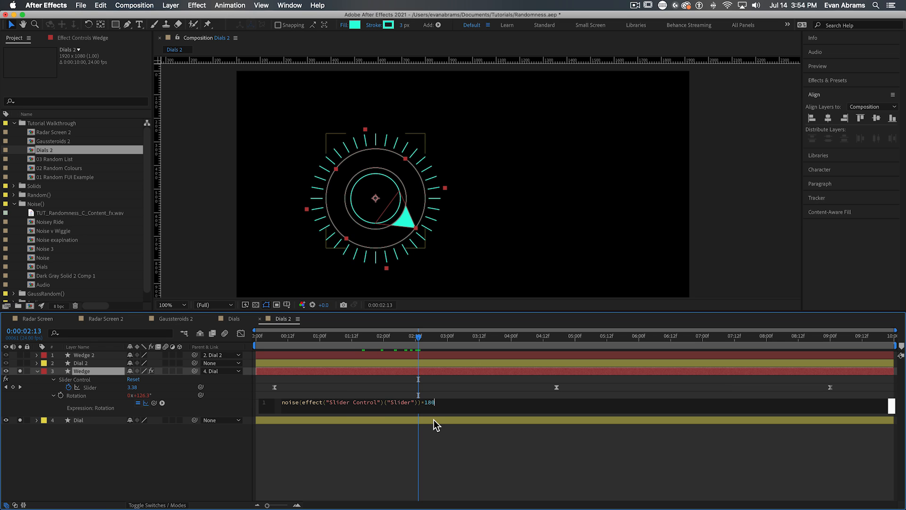
key(super+a)
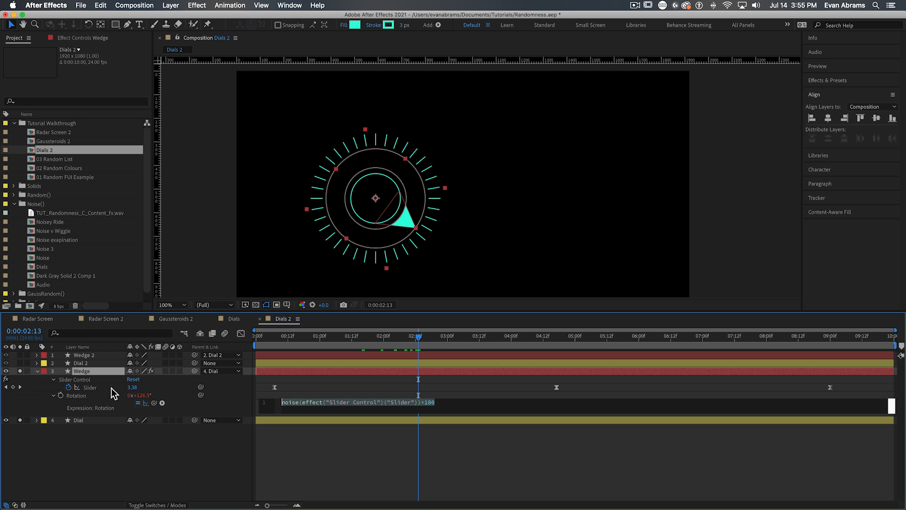
click(104, 389)
Graph the Slider curve, test moving a keyframe earlier, undo, and preview from the start.
key(shift+F3)
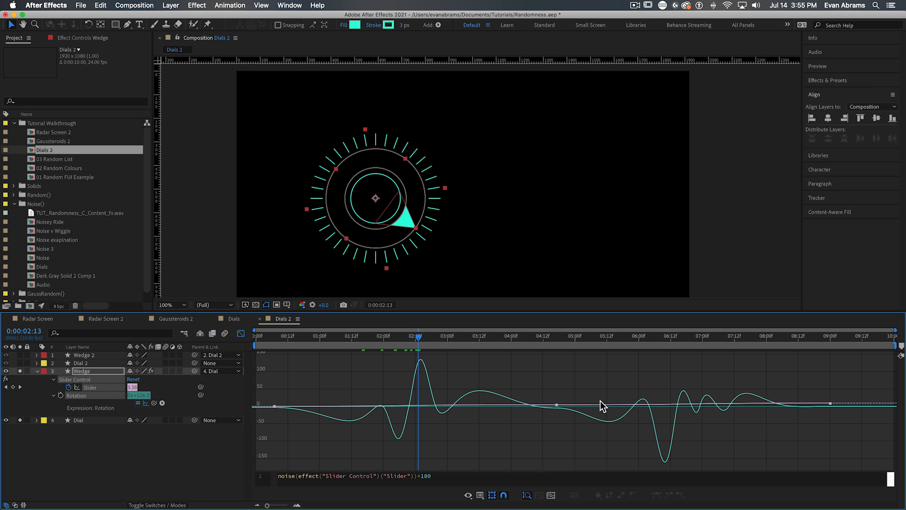
click(559, 409)
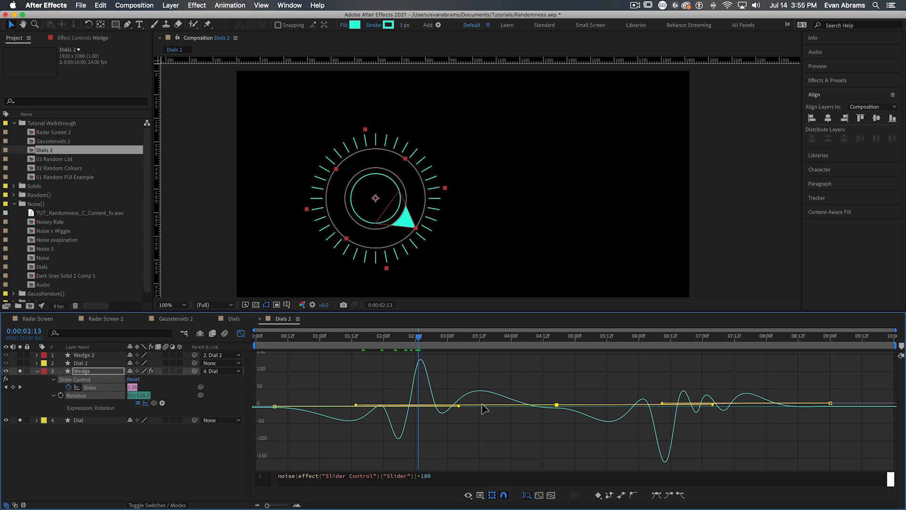
drag(460, 406, 397, 410)
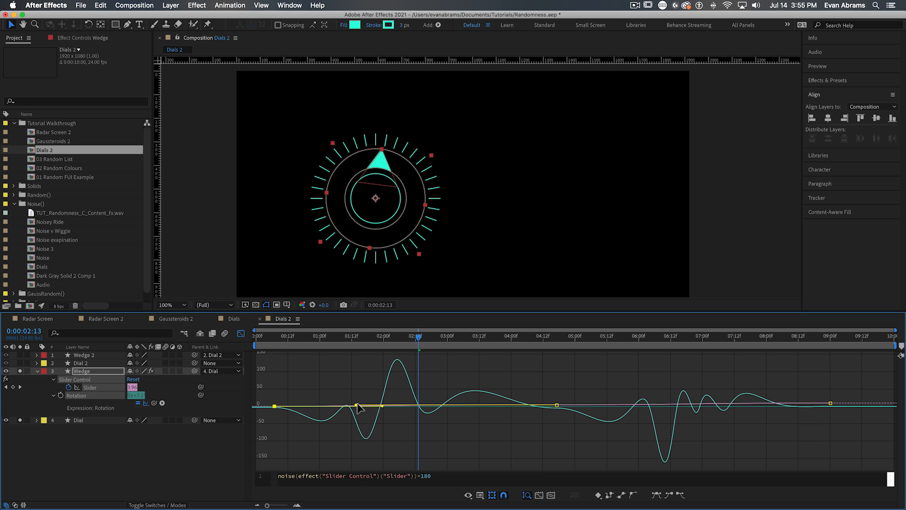
key(super+z)
drag(391, 338, 291, 339)
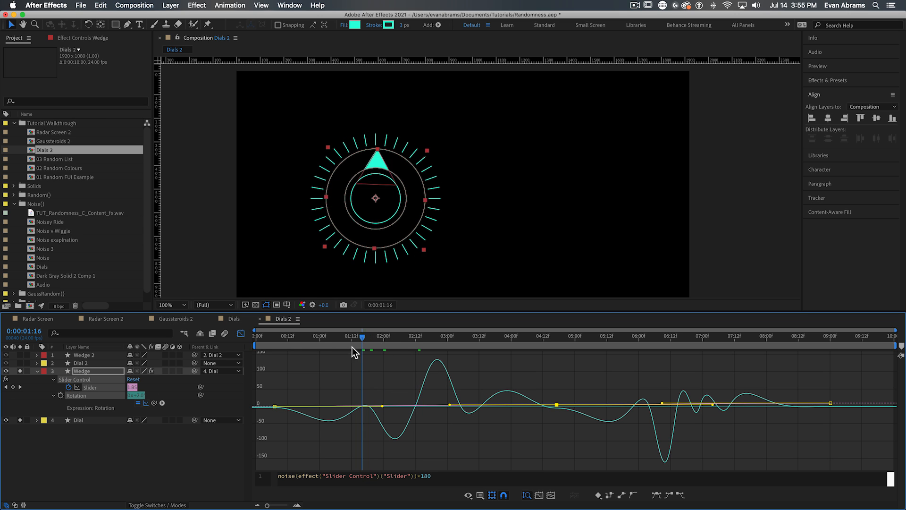
key(Home)
key(space)
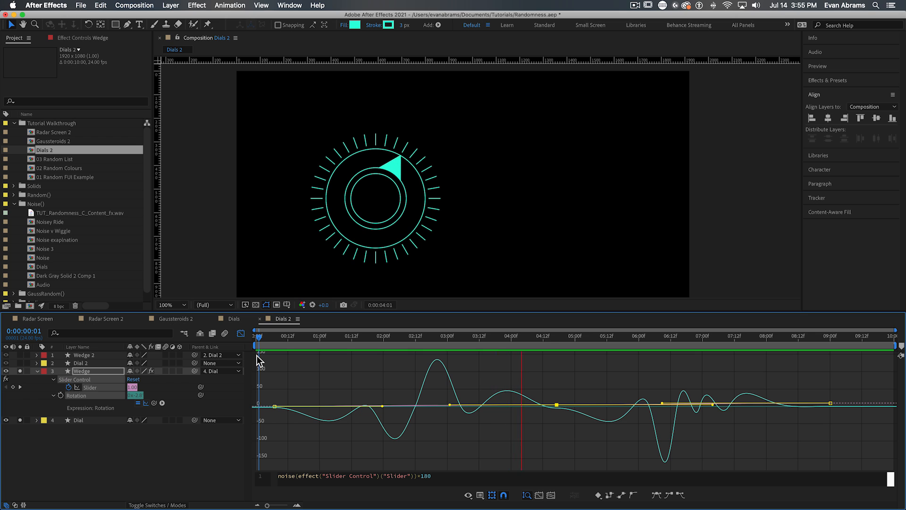
Drag the slider keyframes earlier so the wedge jitters rapidly early on, then scrub to watch.
drag(496, 339, 407, 339)
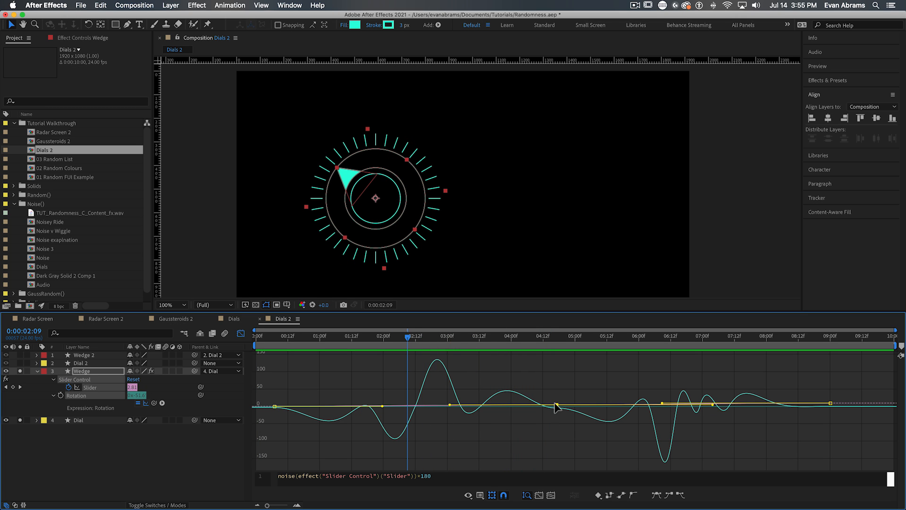
drag(555, 407, 419, 410)
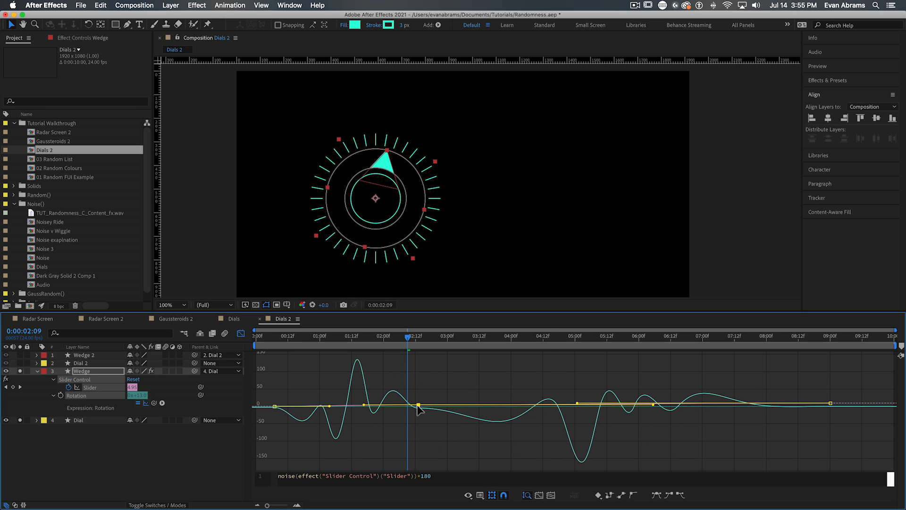
mouse_move(367, 408)
mouse_down()
mouse_move(382, 403)
mouse_move(385, 383)
mouse_up()
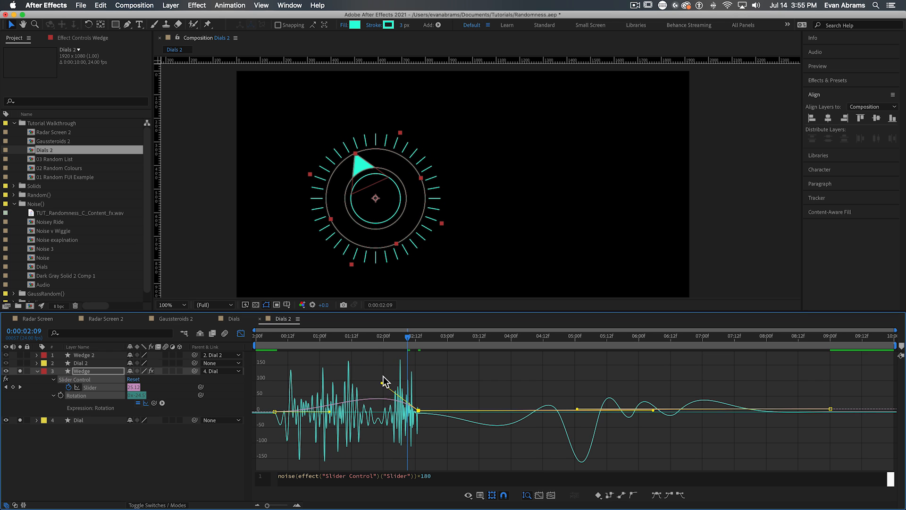
scroll(436, 350, up, 3)
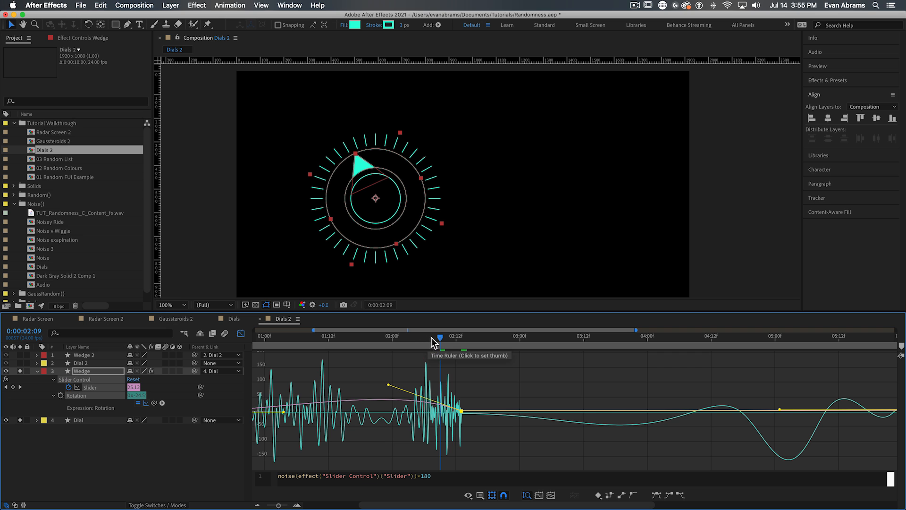
drag(439, 337, 366, 340)
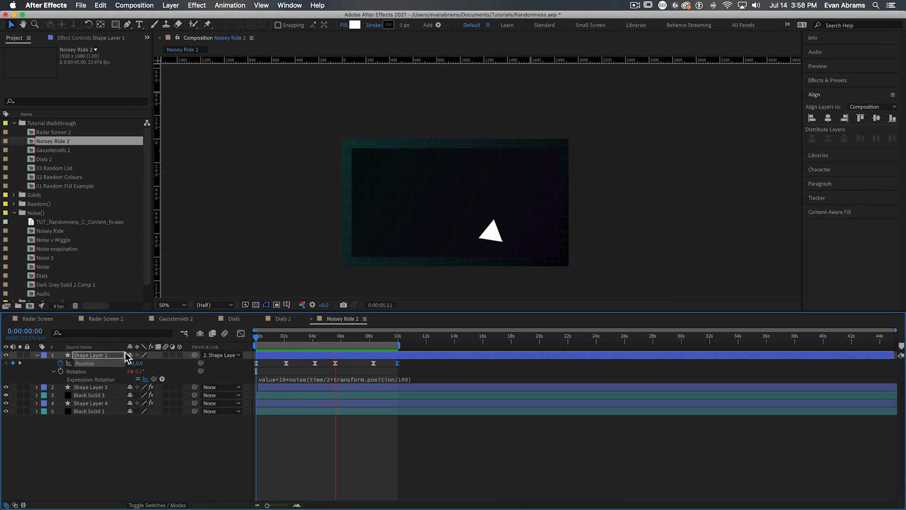
Inspect the triangle's value+10*noise rotation expression and graph Position with Rotation, zoomed on the motion.
key(space)
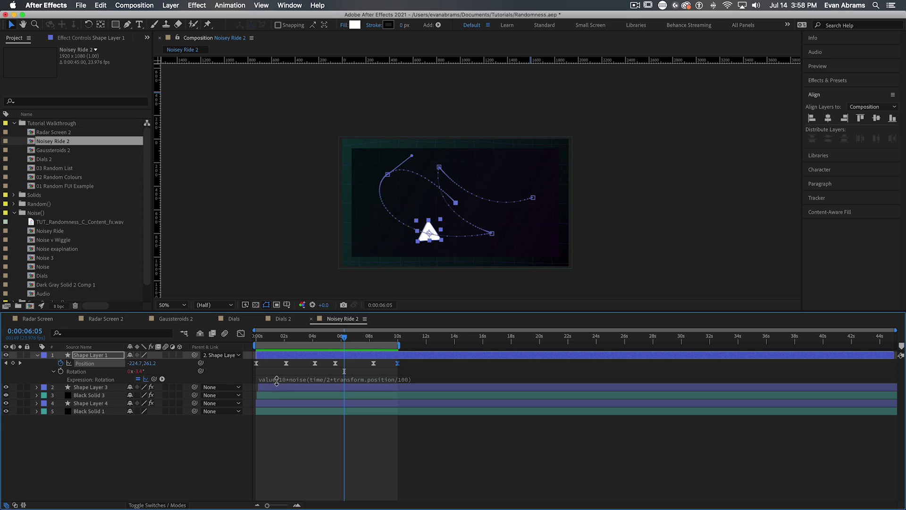
click(311, 379)
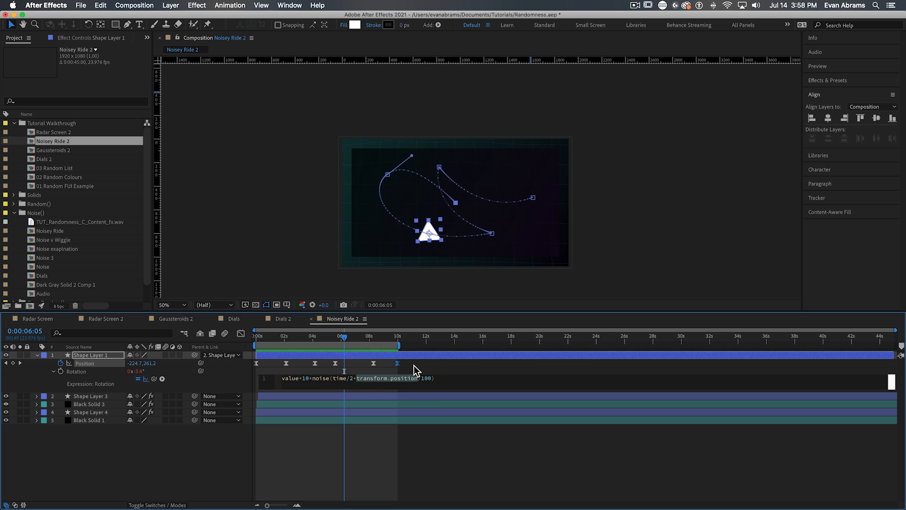
click(417, 369)
click(251, 368)
key(shift+F3)
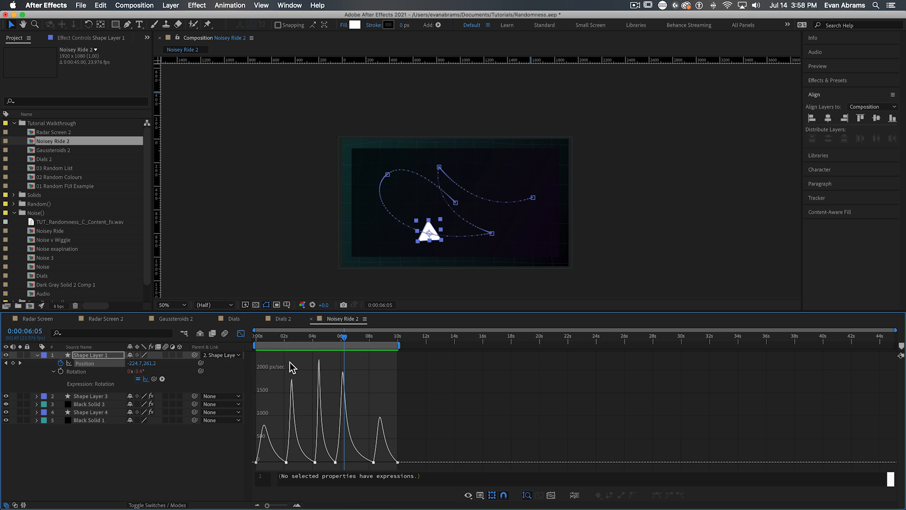
key(shift+F3)
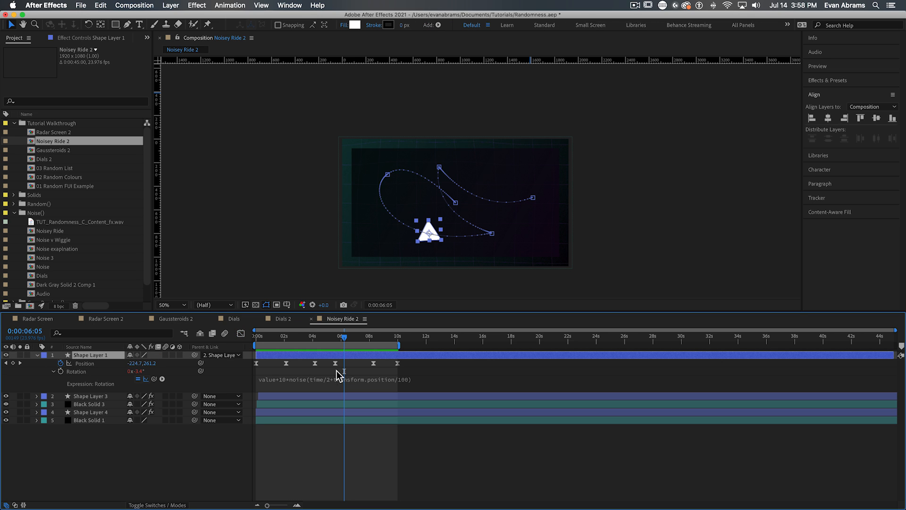
key(shift+F3)
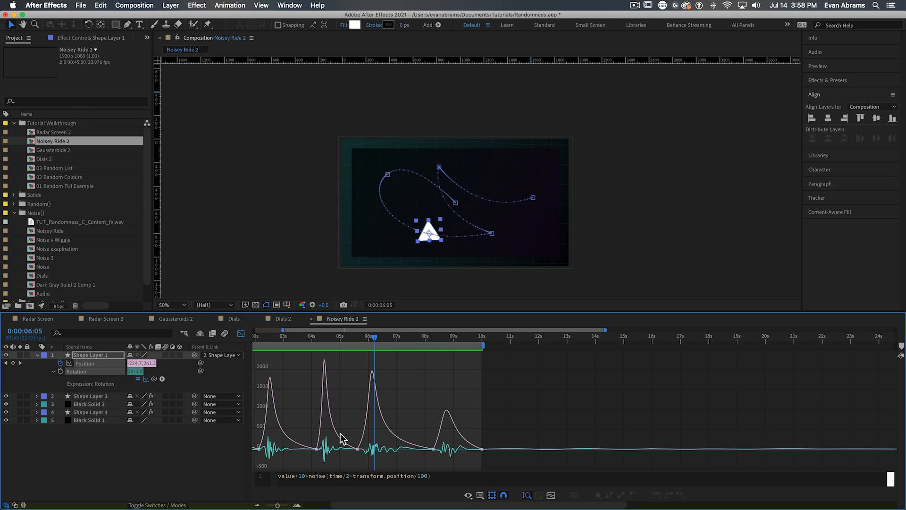
drag(467, 505, 378, 504)
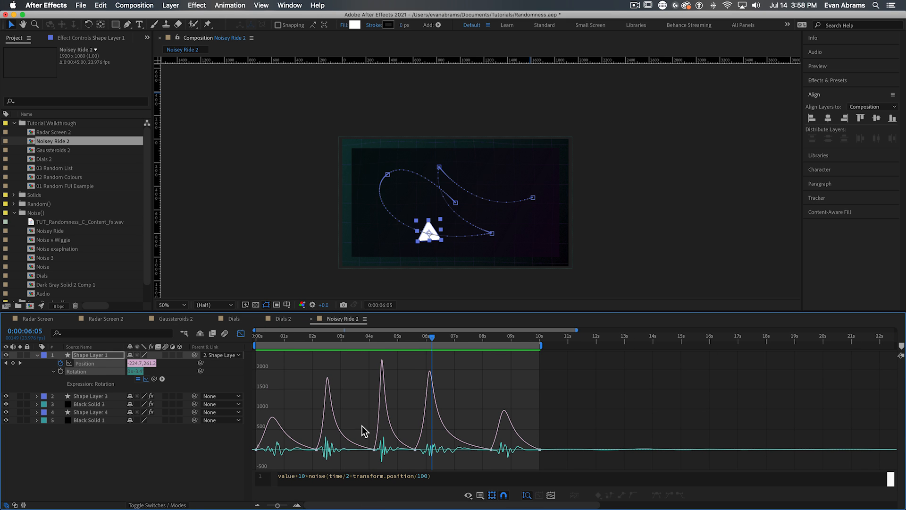
Preview the triangle and drag a Position keyframe later to delay its speed spike.
key(space)
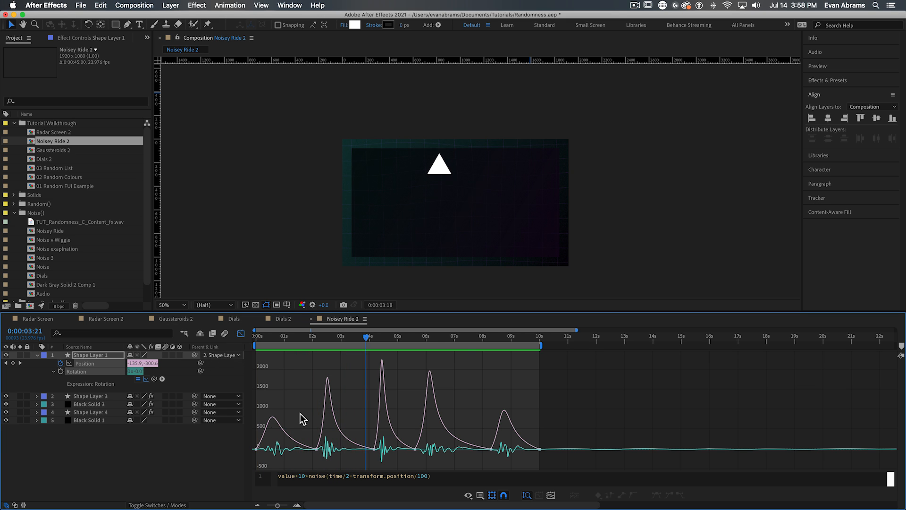
key(space)
scroll(364, 418, up, 5)
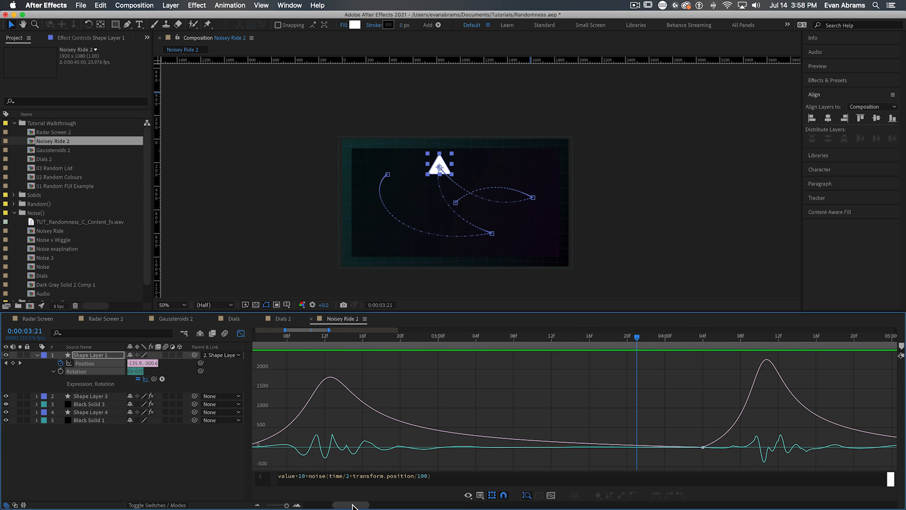
drag(354, 505, 334, 506)
key(space)
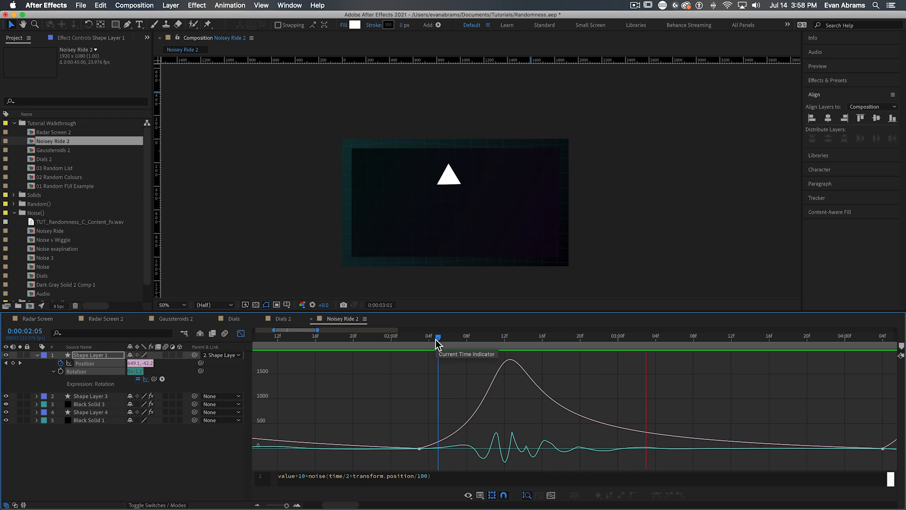
key(space)
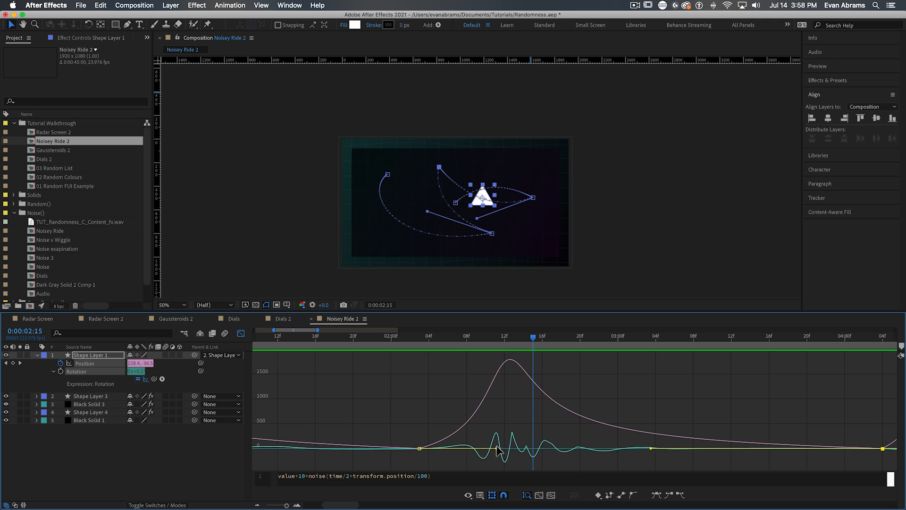
drag(499, 450, 588, 453)
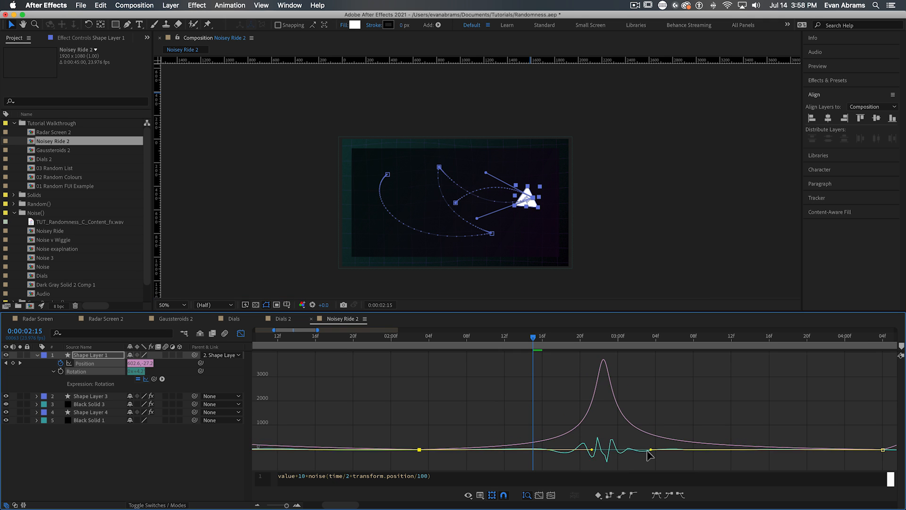